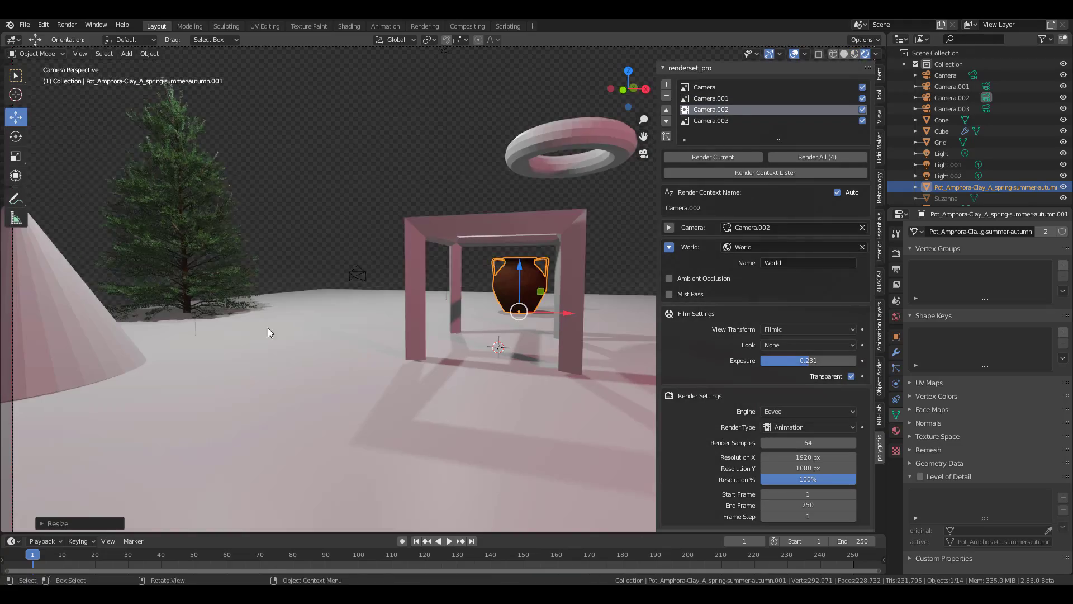
- Switch to the Camera render context and set its view transform to Raw
middle_drag(267, 328, 445, 304)
click(711, 120)
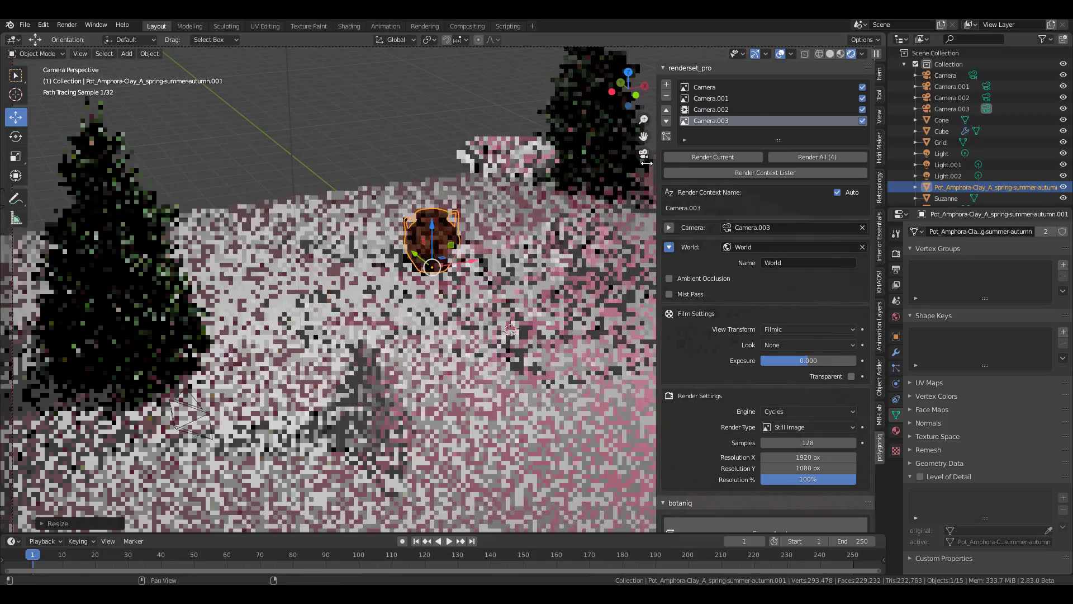
click(705, 87)
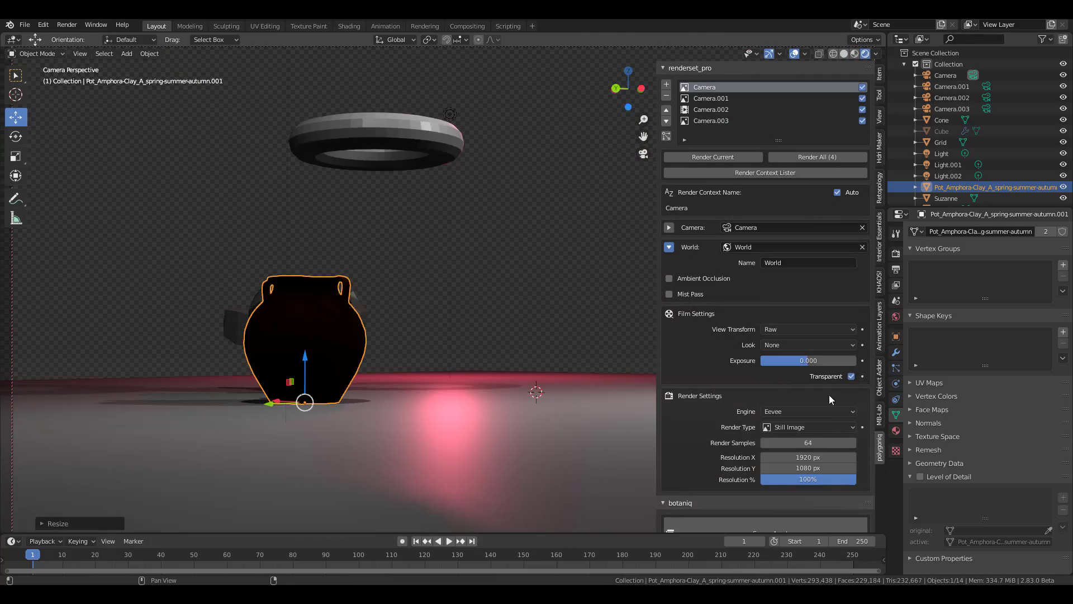
click(720, 110)
click(706, 87)
- Apply the Low Contrast look, then switch to the Camera.003 render context
click(808, 345)
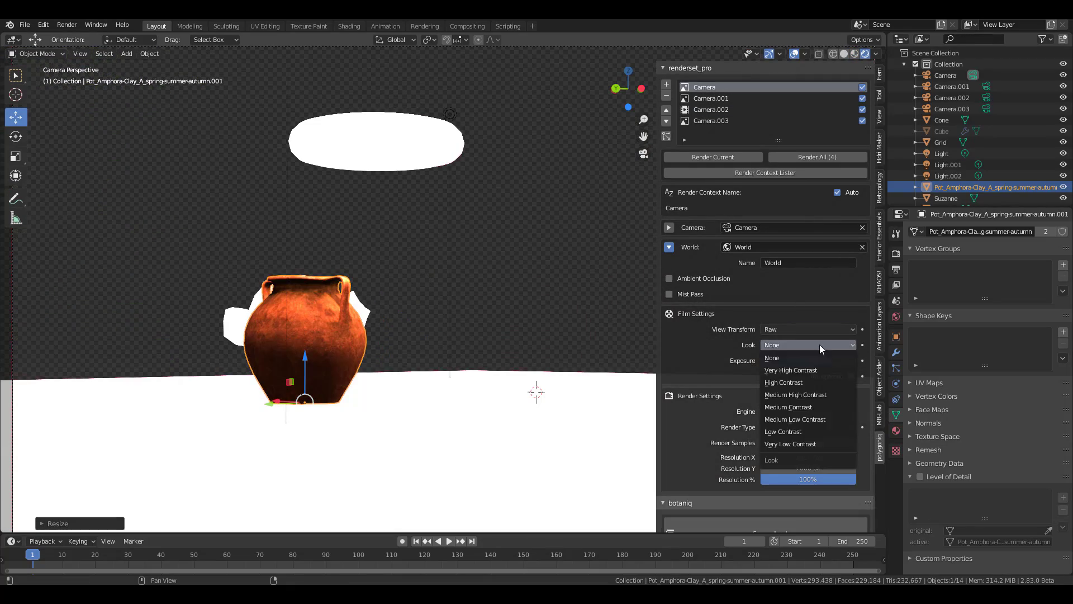
click(811, 415)
click(721, 110)
click(723, 110)
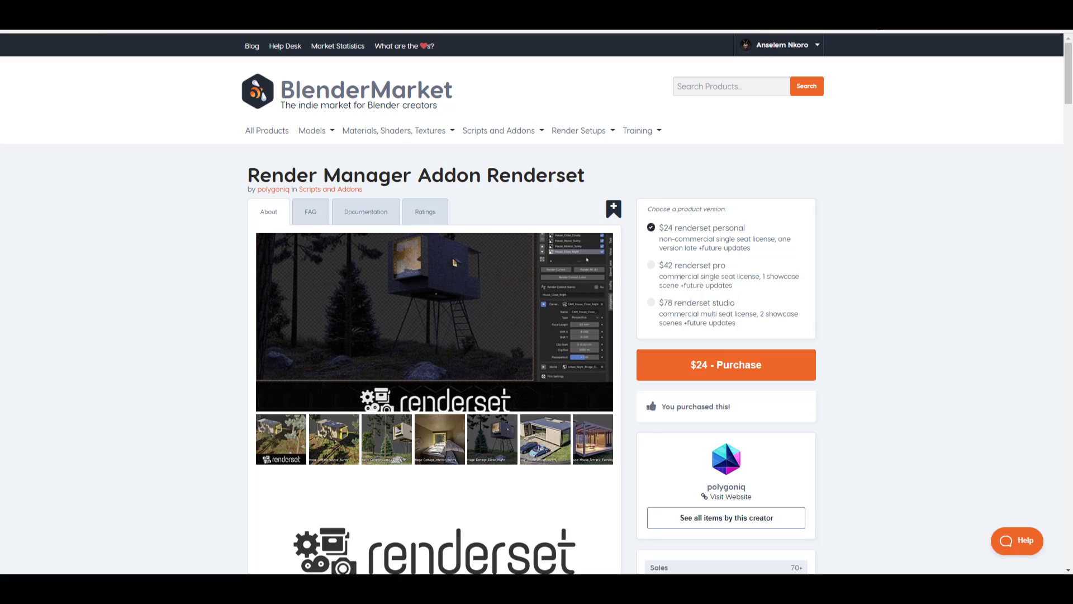
- Scroll the Renderset product page down past pricing to the Render Context section
scroll(816, 235, down, 4)
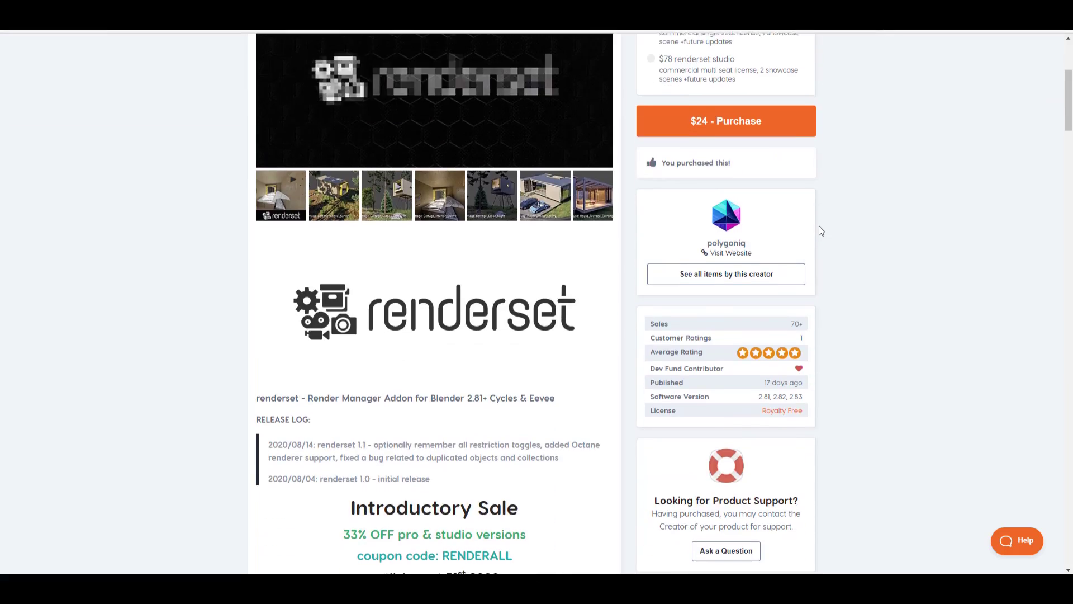
scroll(820, 226, down, 4)
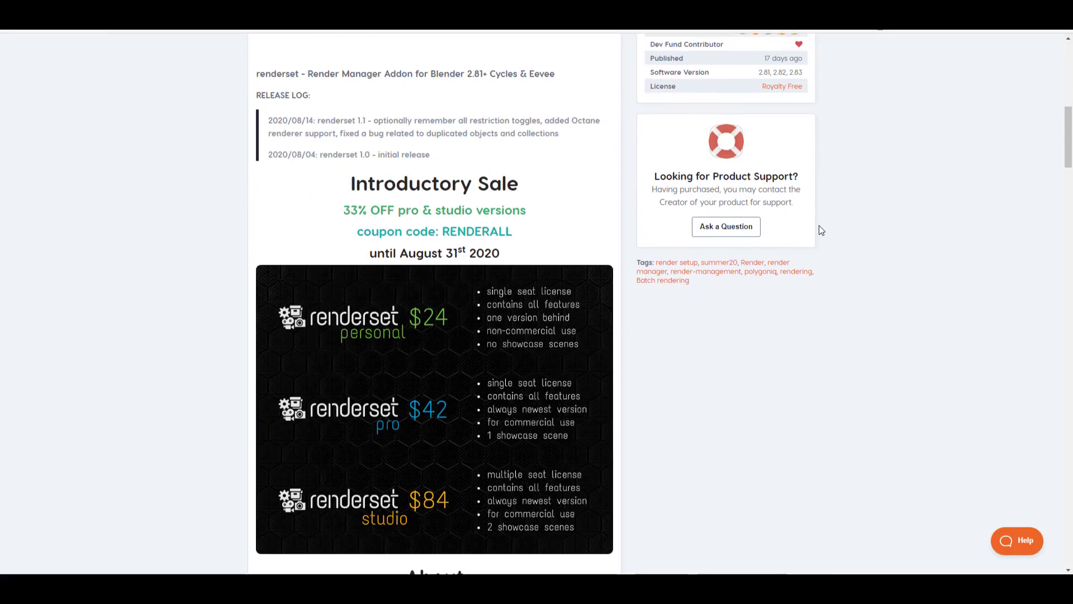
scroll(822, 222, up, 4)
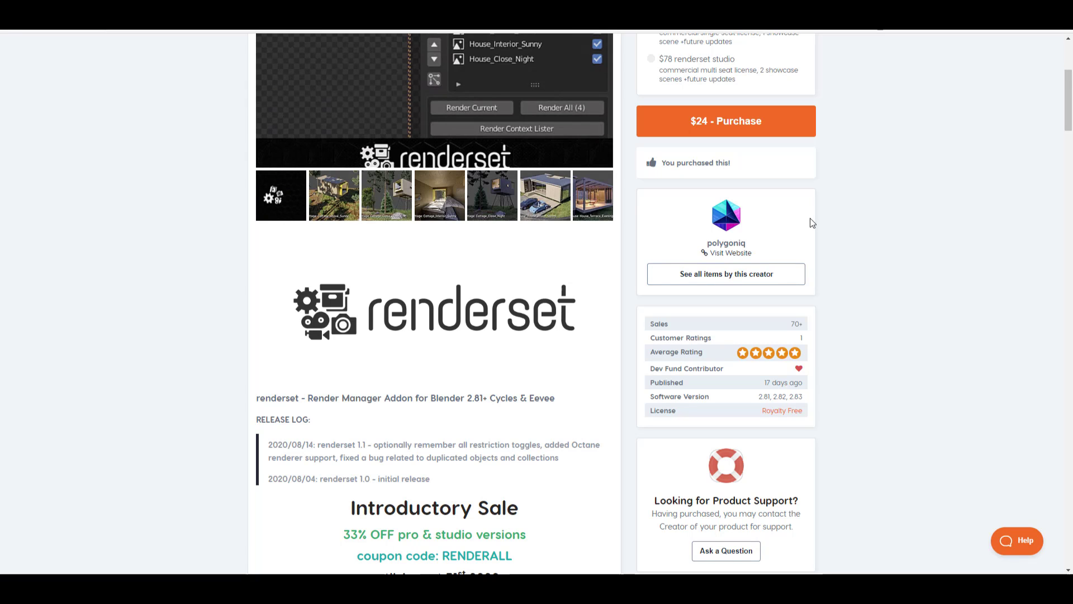
scroll(810, 255, down, 3)
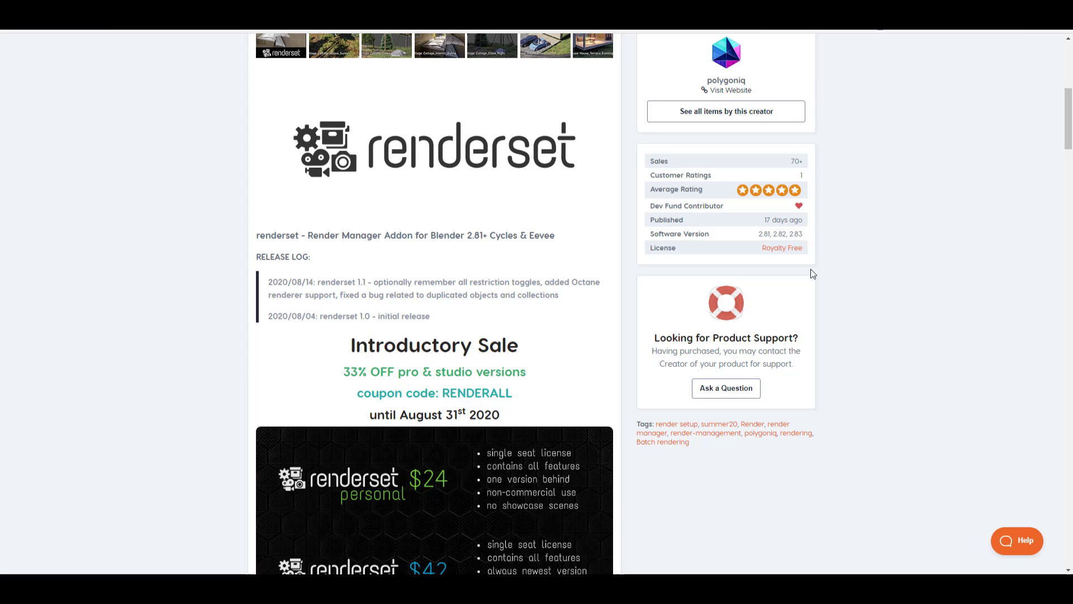
scroll(810, 272, down, 15)
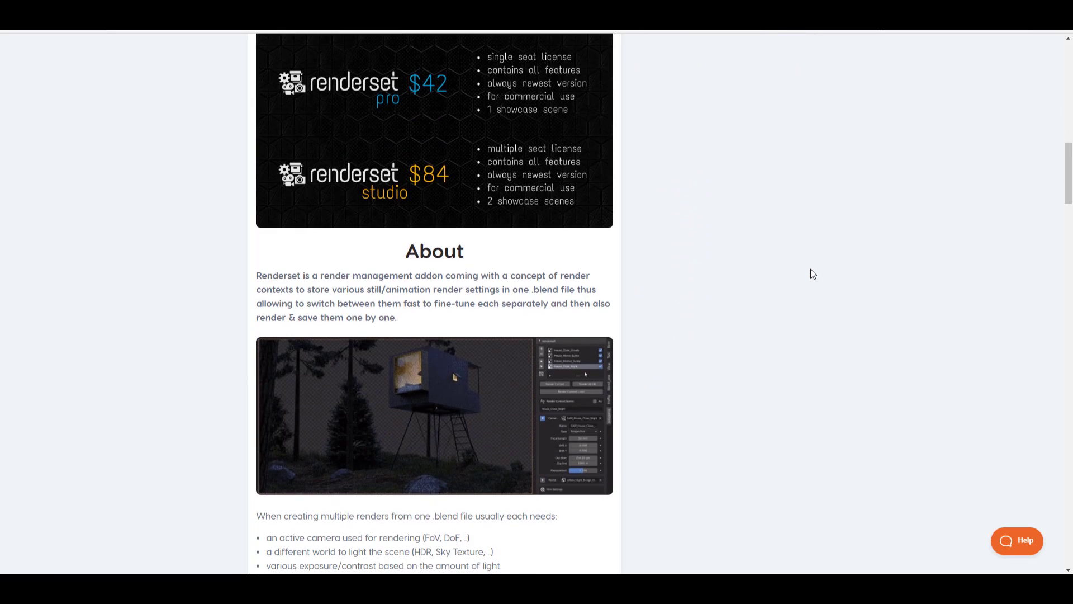
scroll(811, 278, down, 4)
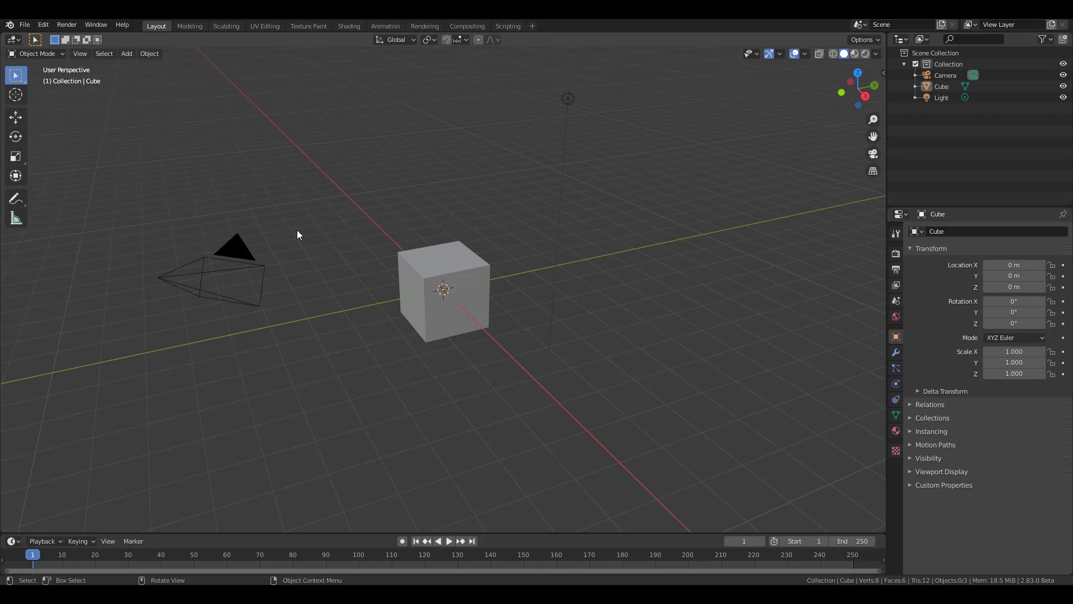
- Open Preferences on Add-ons, filter by 'render' to show renderset_pro, and enlarge the window
click(43, 25)
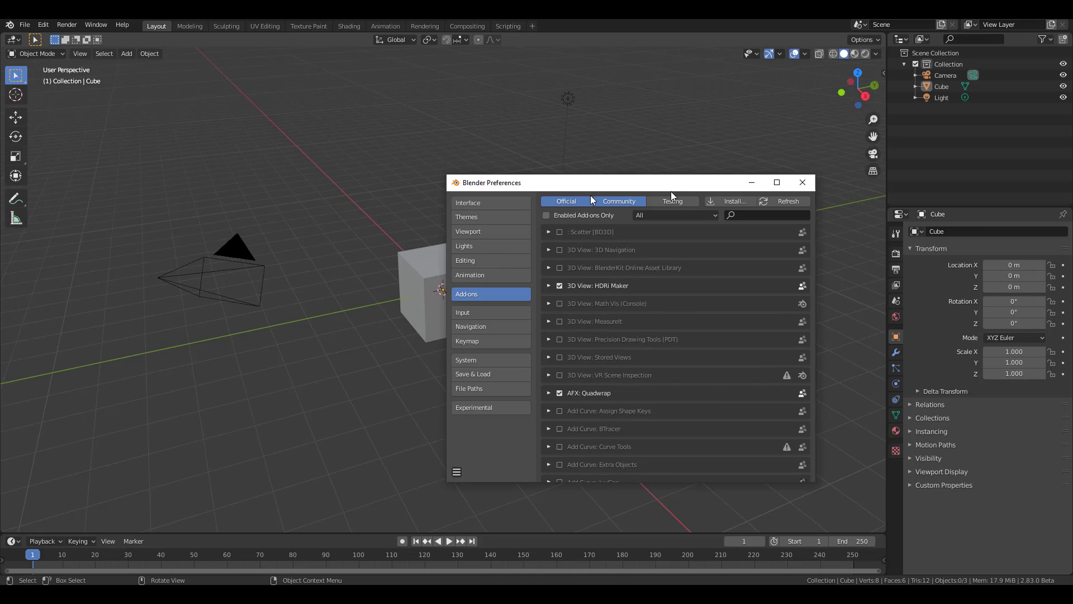
click(606, 240)
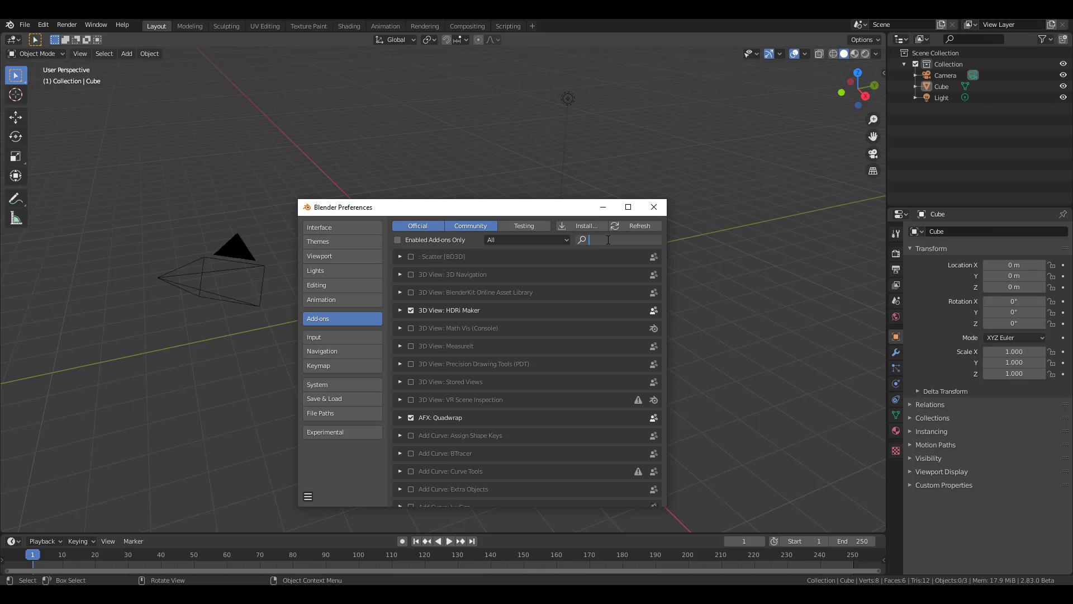
text(render)
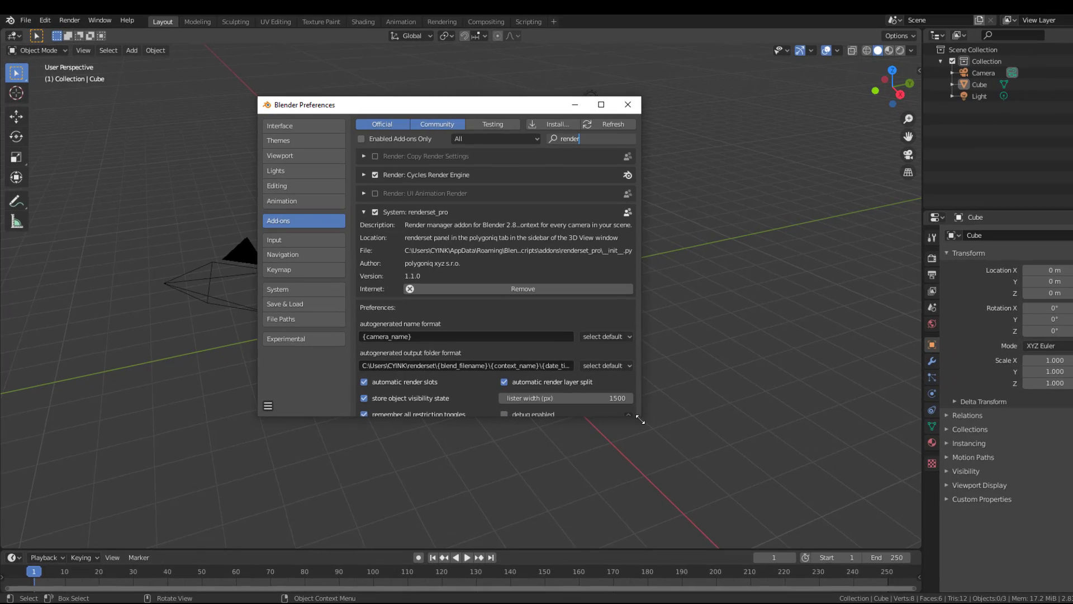
drag(618, 408, 697, 488)
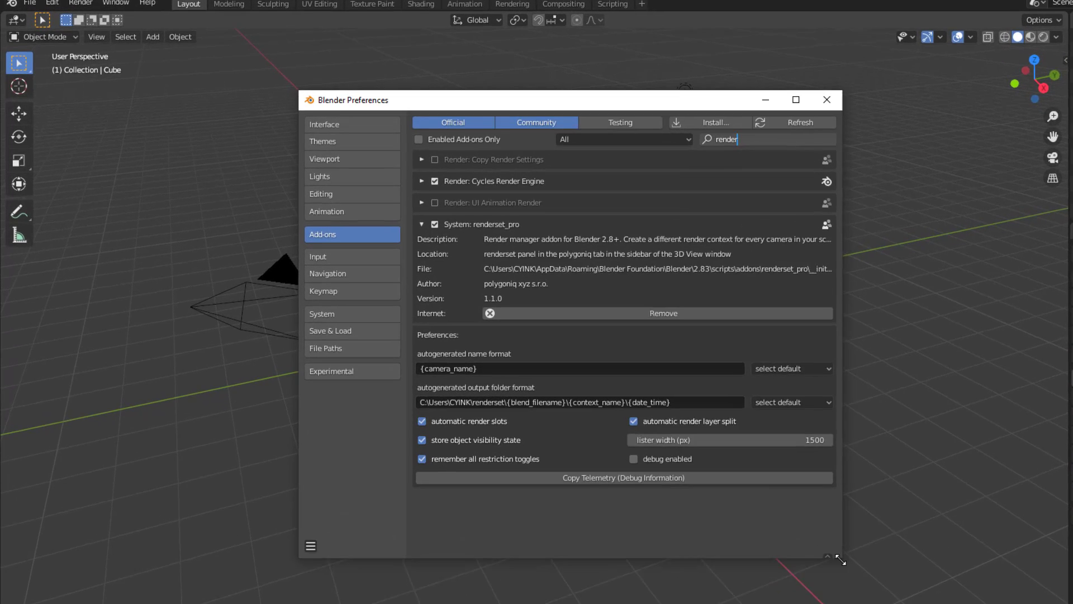
drag(840, 559, 871, 559)
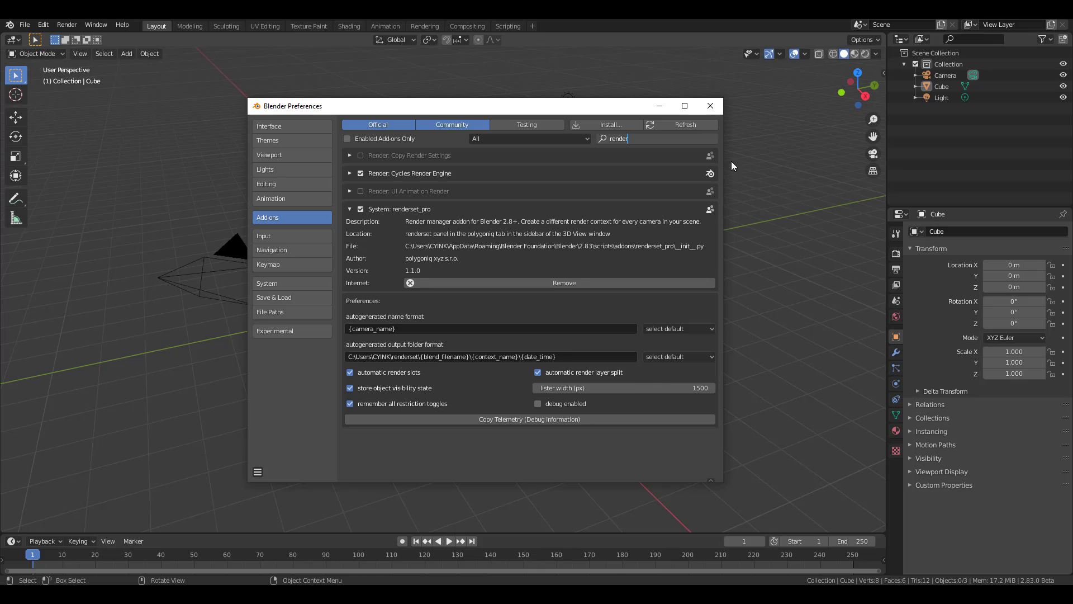
- Close Preferences, add a Suzanne monkey and move it beside the cube
click(711, 105)
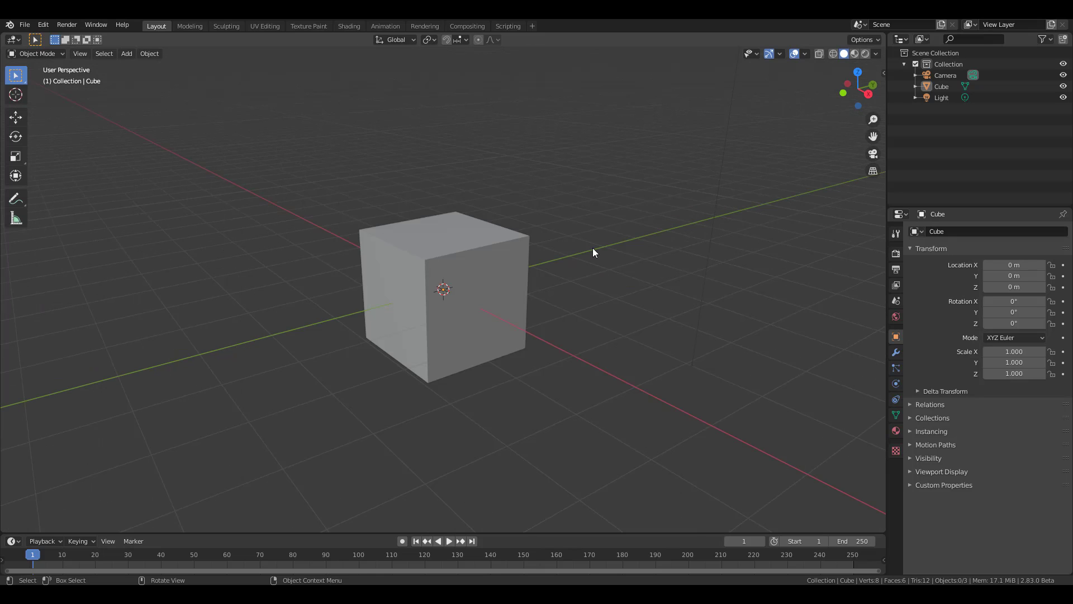
key(shift+a)
mouse_move(607, 249)
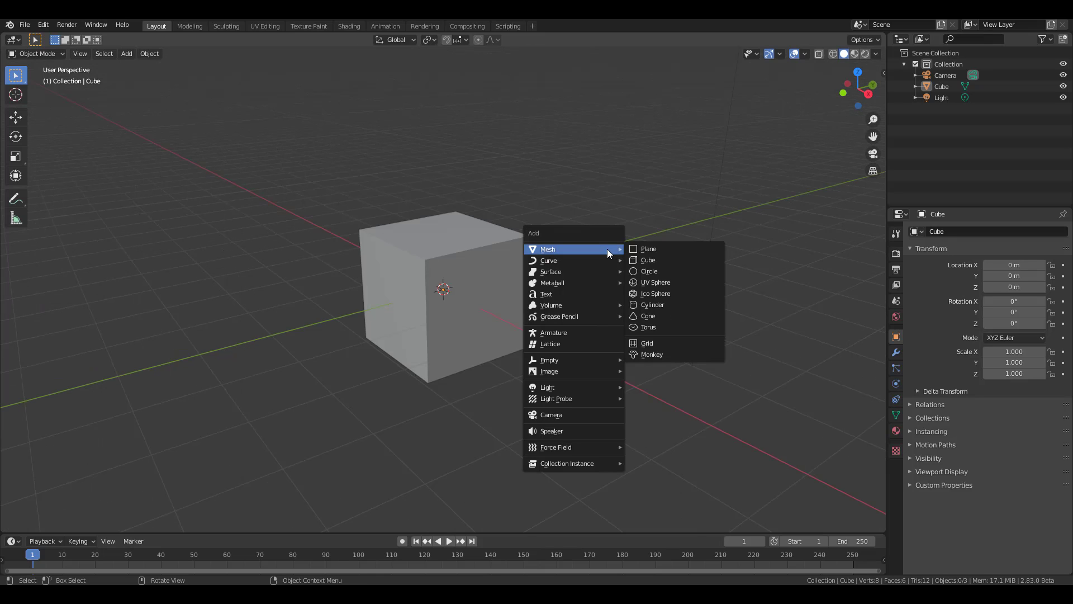
click(656, 344)
scroll(541, 244, down, 4)
middle_drag(541, 244, 563, 274)
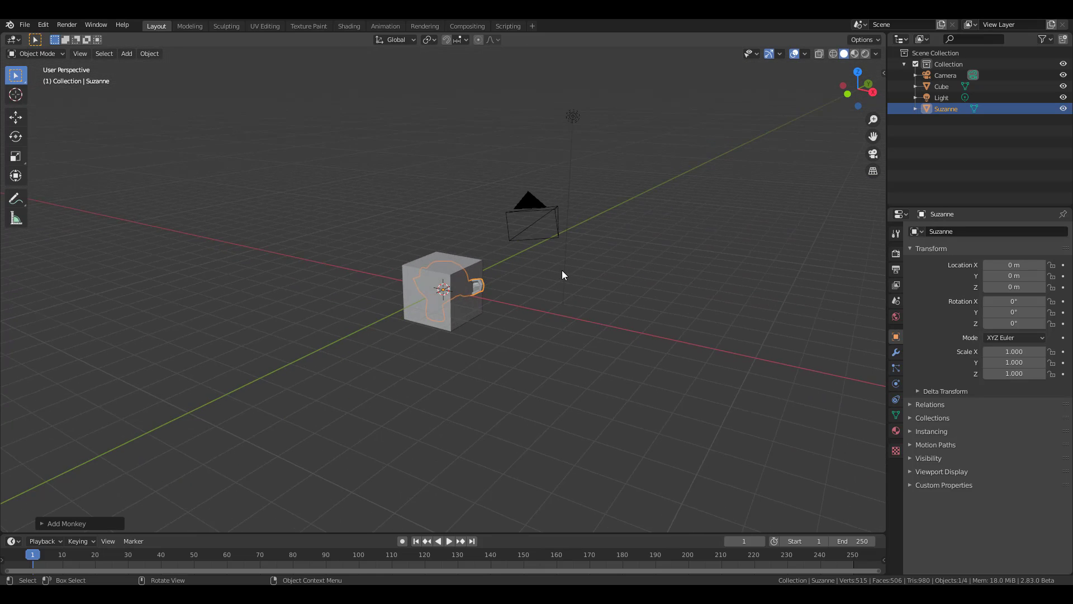
key(g)
click(664, 269)
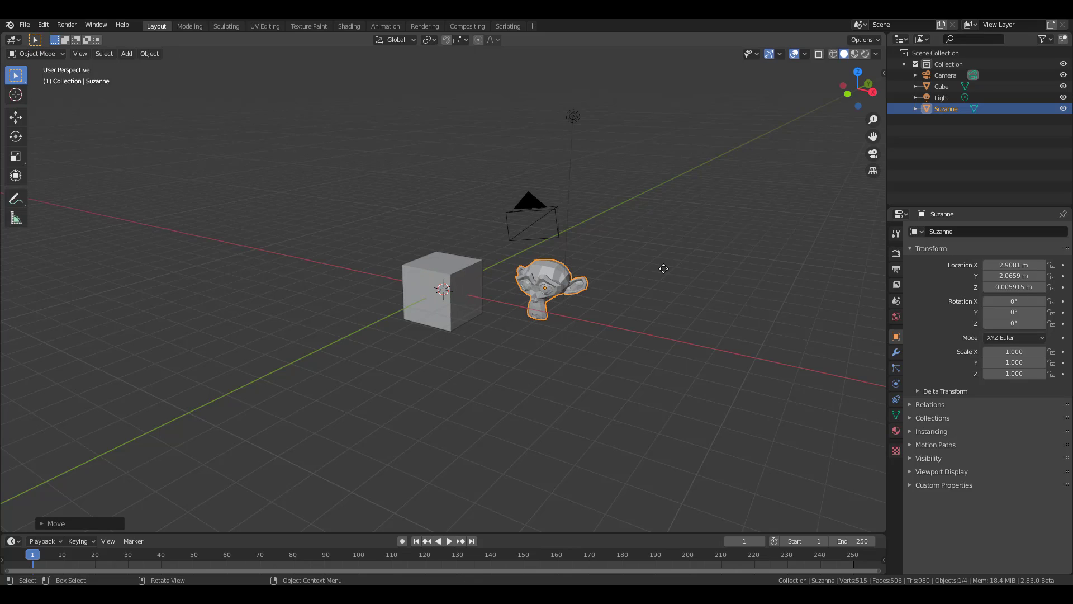
- Add a cone and place it to the left of the cube
key(shift+a)
mouse_move(643, 238)
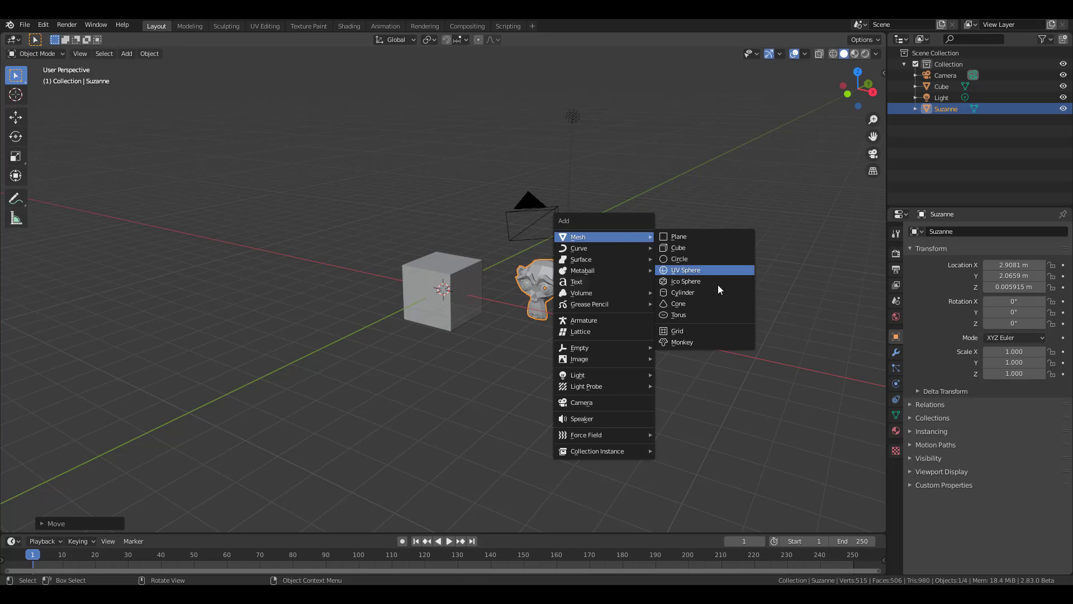
click(701, 311)
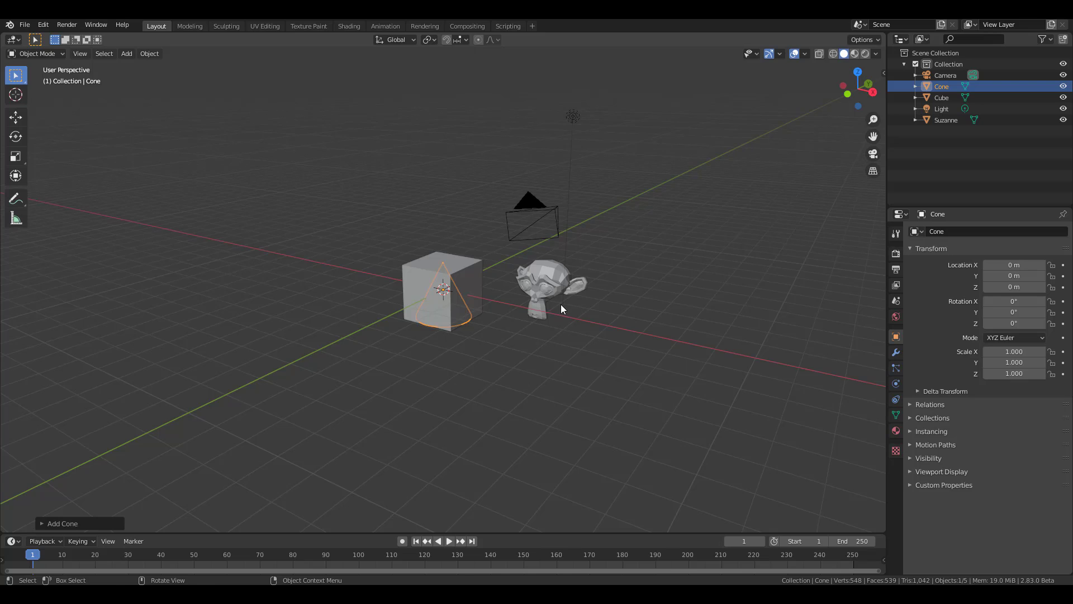
key(g)
click(398, 273)
key(shift)
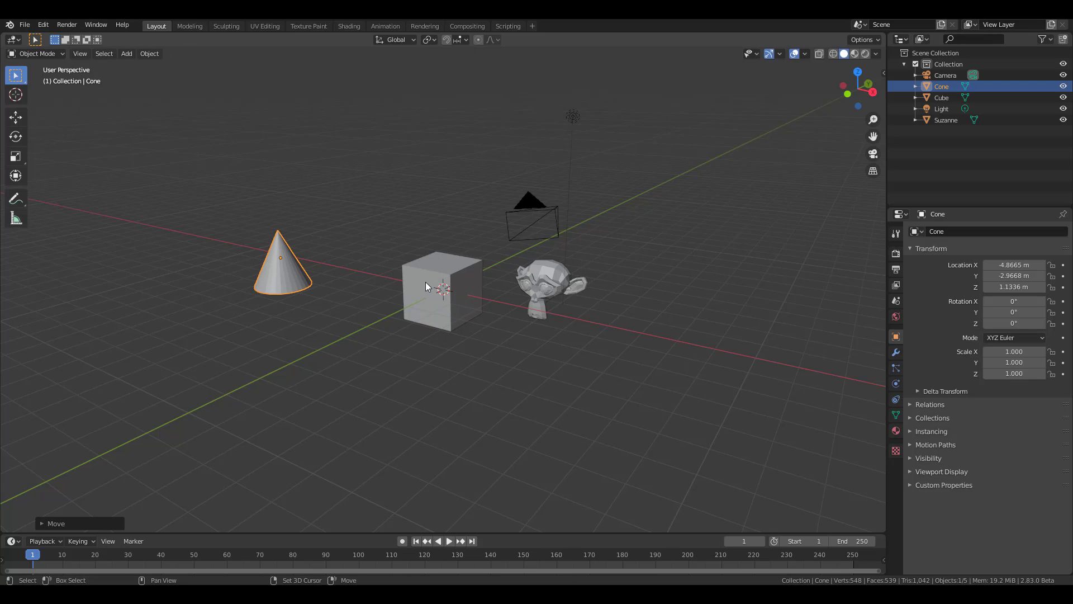
- Add a torus and raise it above the cube
key(shift+a)
mouse_move(426, 281)
click(490, 358)
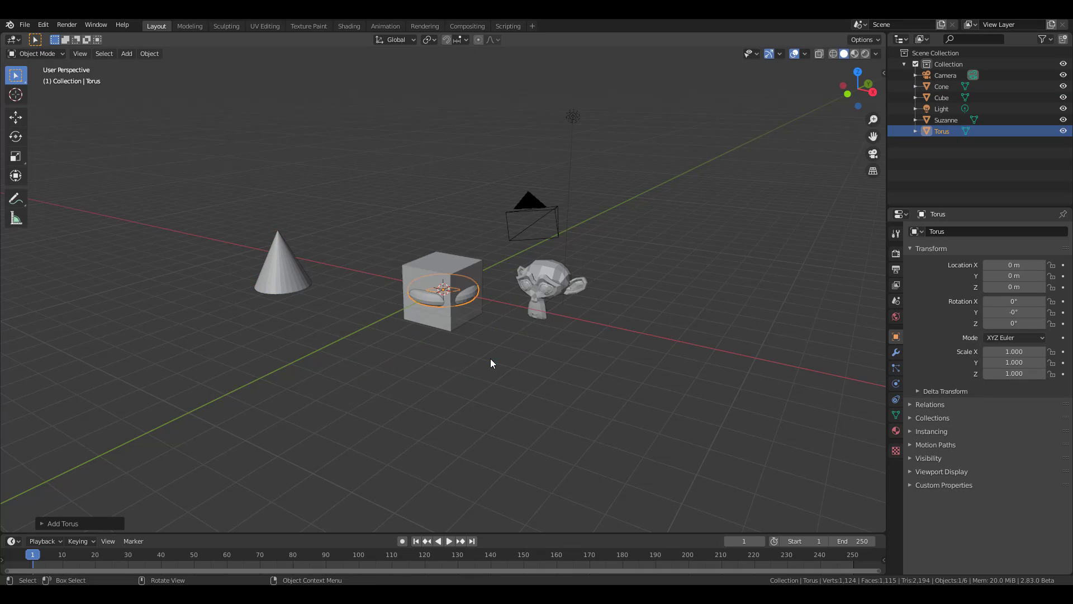
key(g)
click(547, 208)
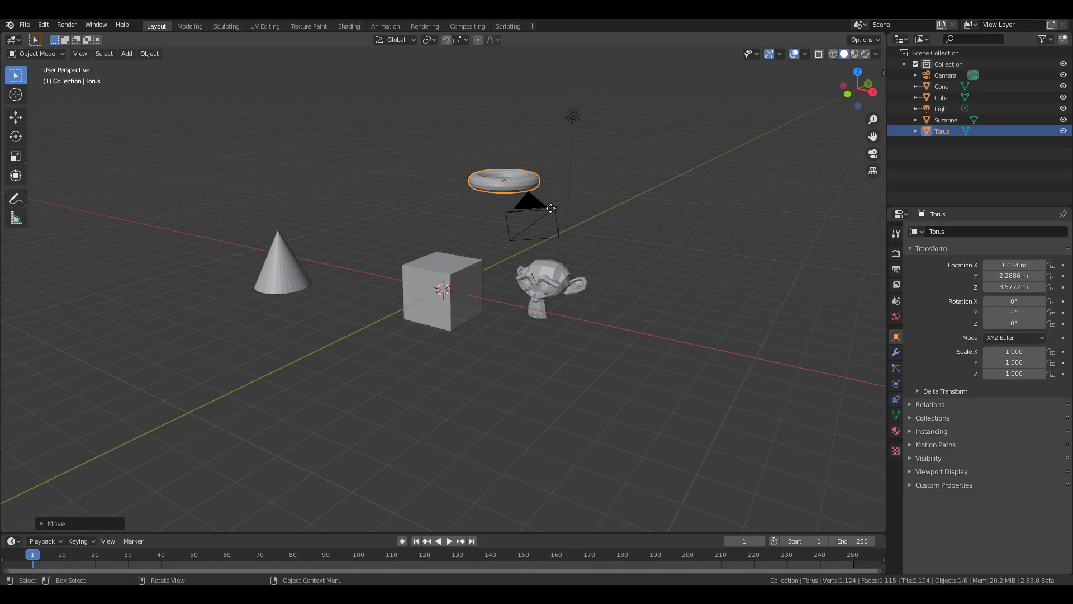
middle_drag(550, 209, 562, 345)
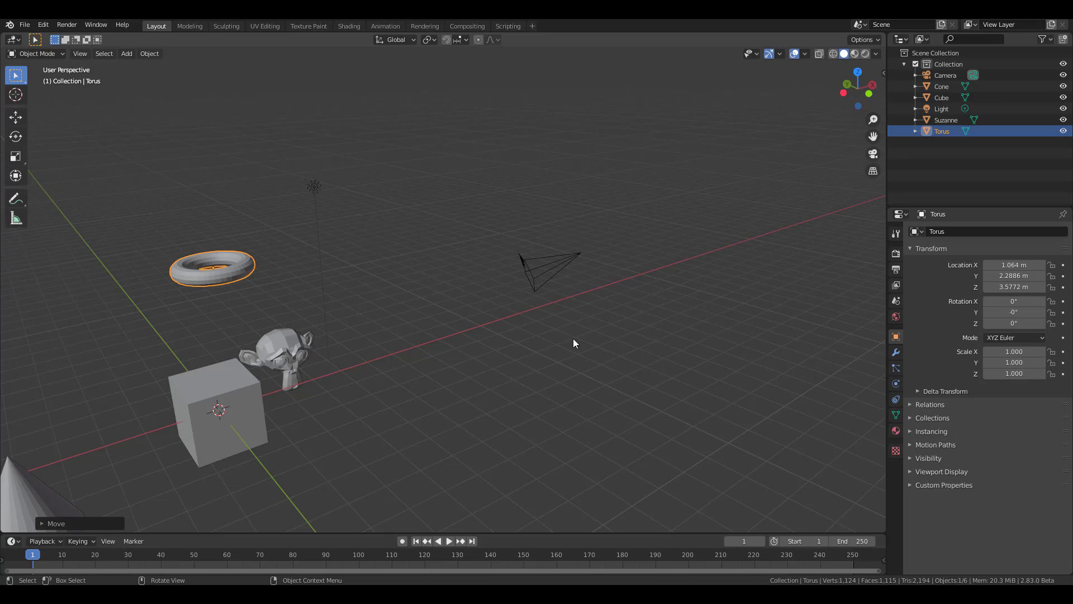
- Show the render context settings in the viewport sidebar and widen the panel
key(n)
click(879, 449)
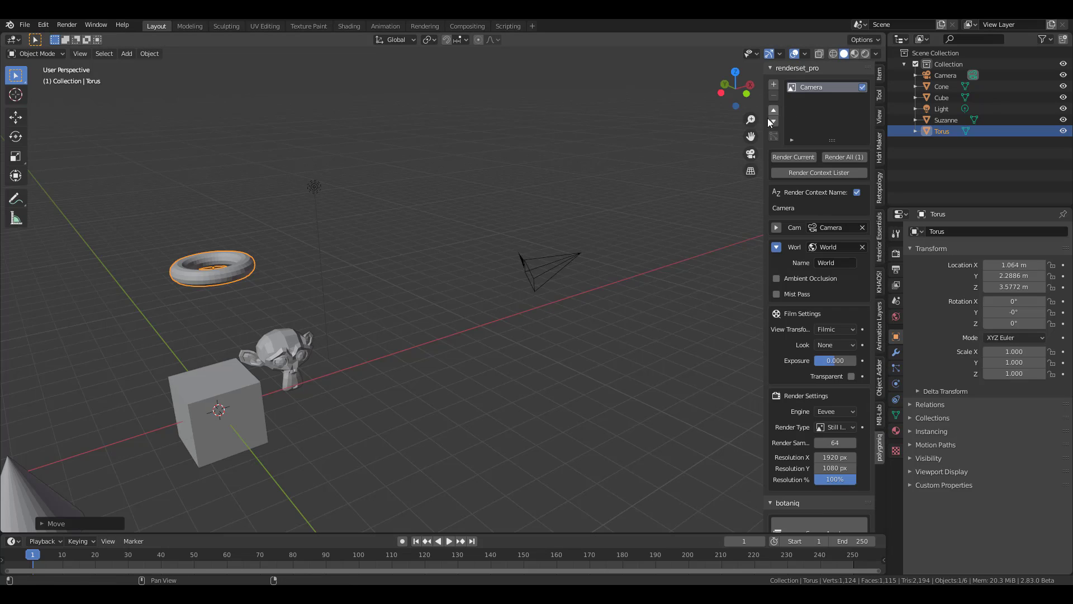
drag(765, 152, 658, 148)
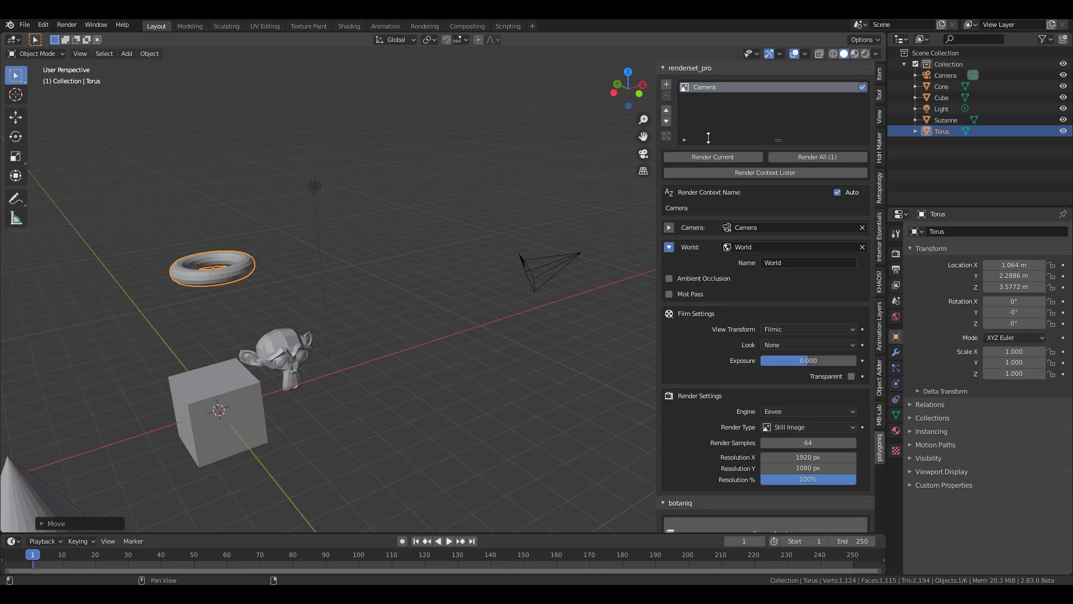
- Duplicate the camera three times around the scene and look through Camera.003
click(560, 266)
key(shift+d)
click(397, 188)
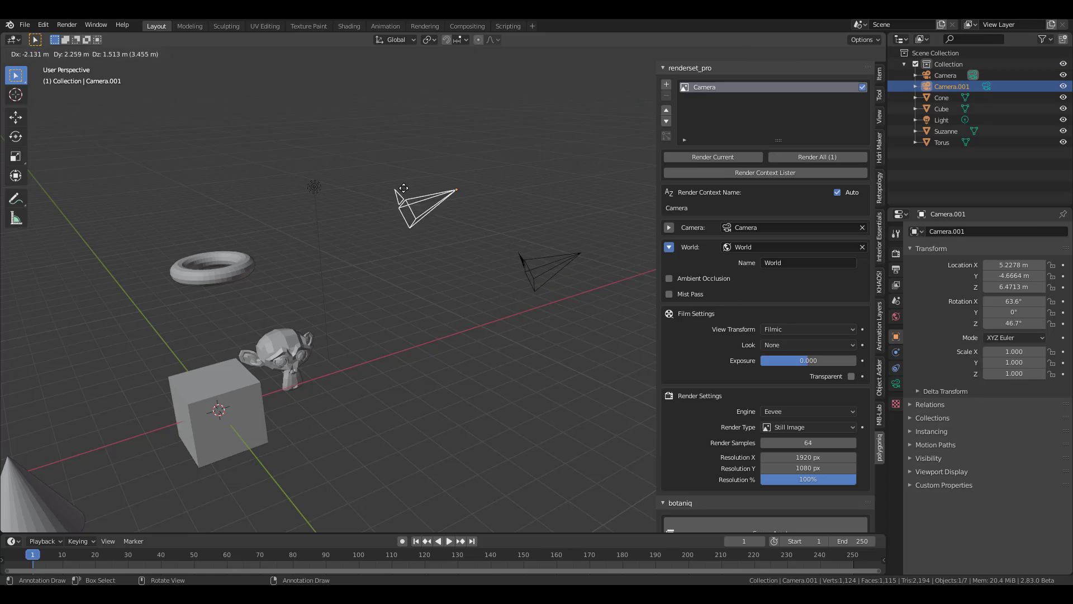
key(shift+d)
click(206, 196)
key(shift+d)
click(48, 286)
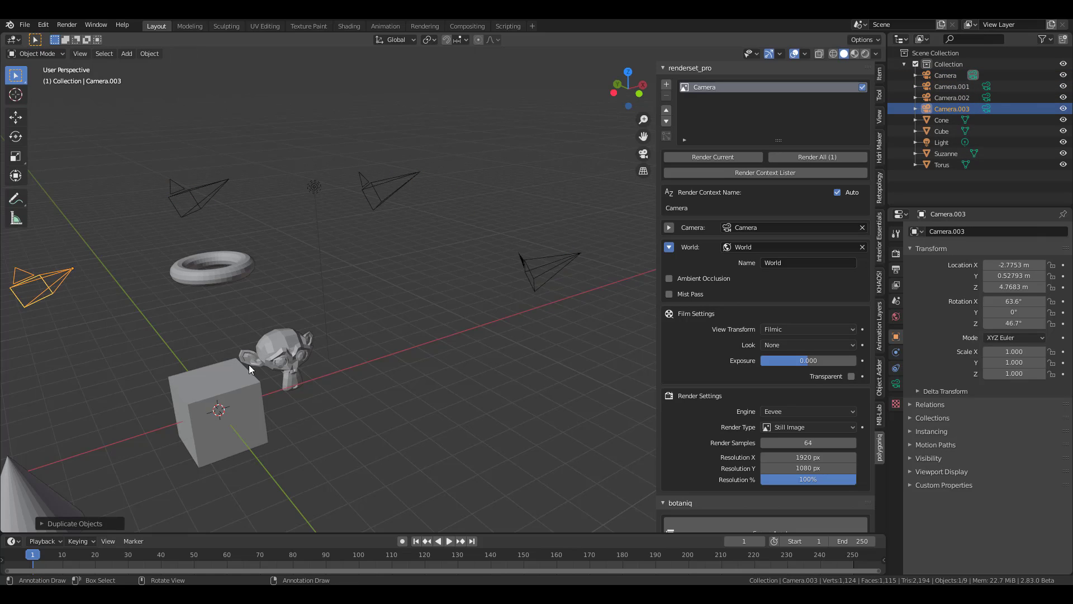
key(ctrl+KP_0)
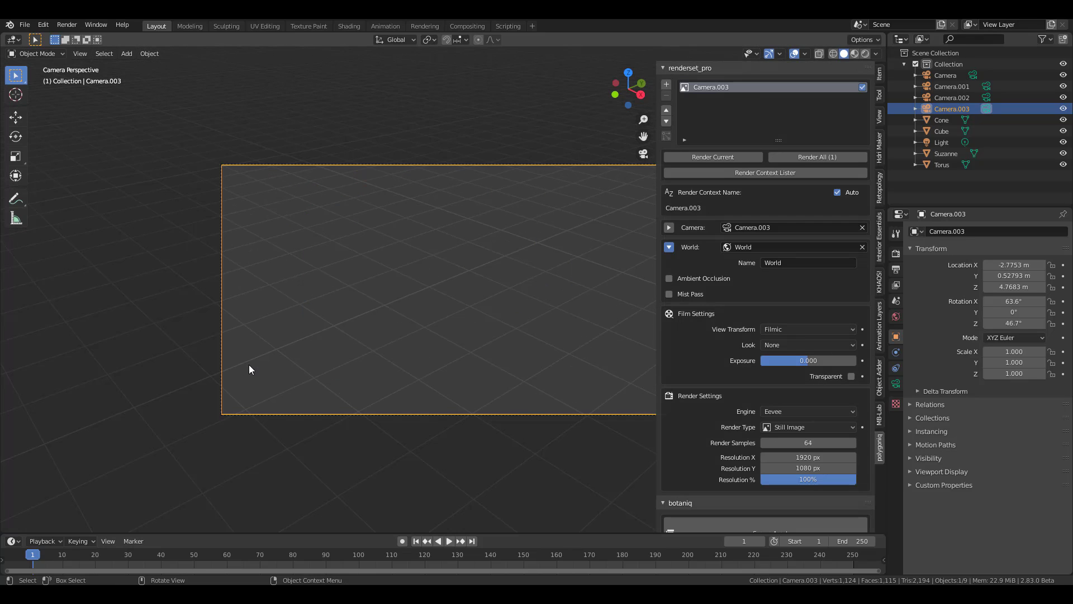
- In the View sidebar tab, fit and re-aim Camera.003 to frame the scene objects
click(879, 117)
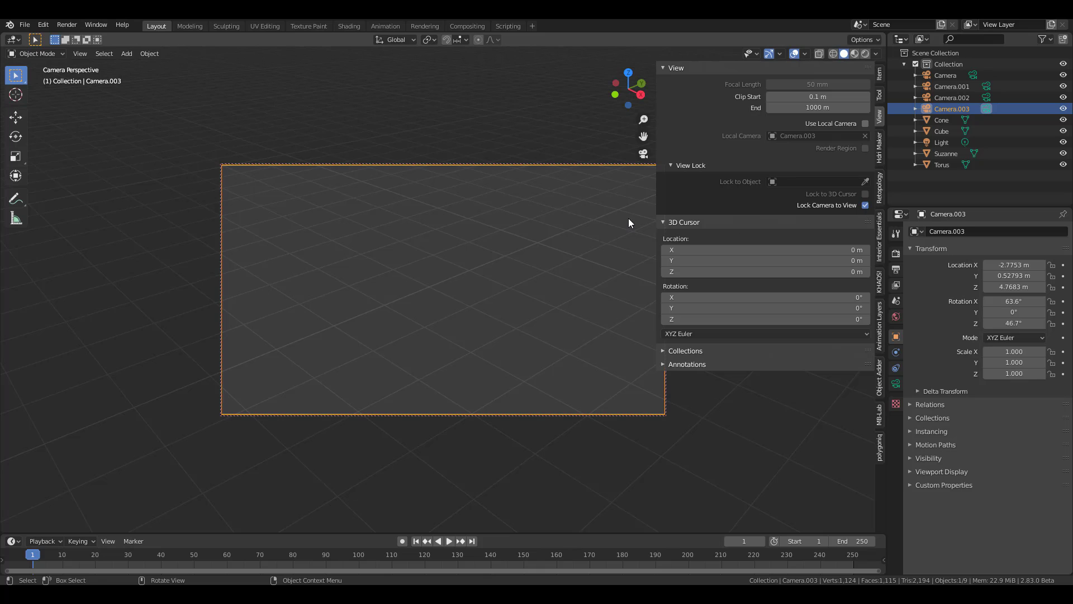
key(Home)
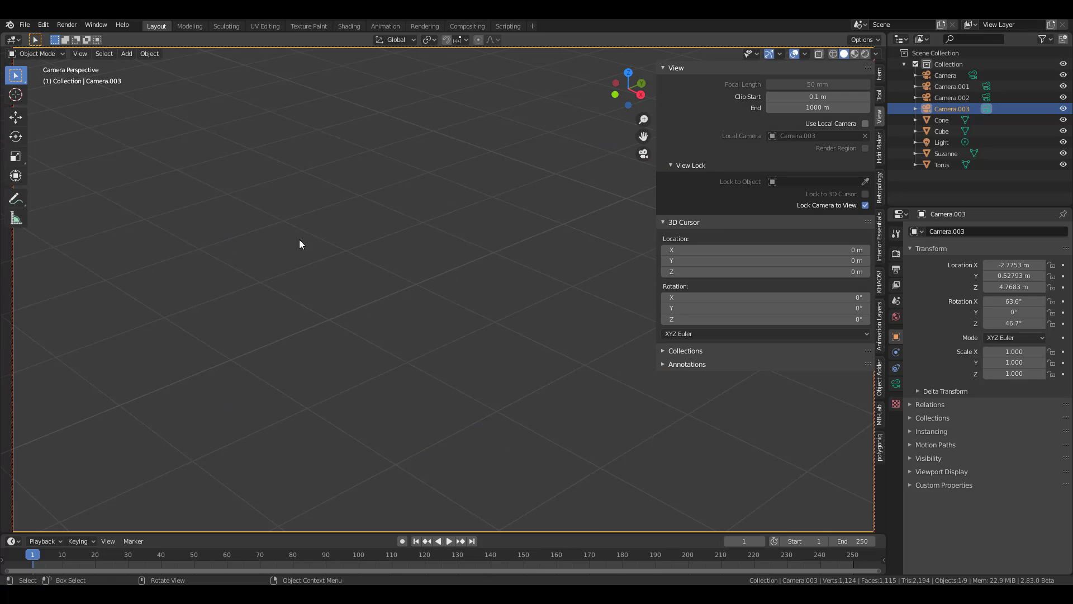
middle_drag(256, 278, 483, 120)
scroll(445, 268, down, 5)
- Look through the original Camera again and bring back the renderset settings tab
click(483, 120)
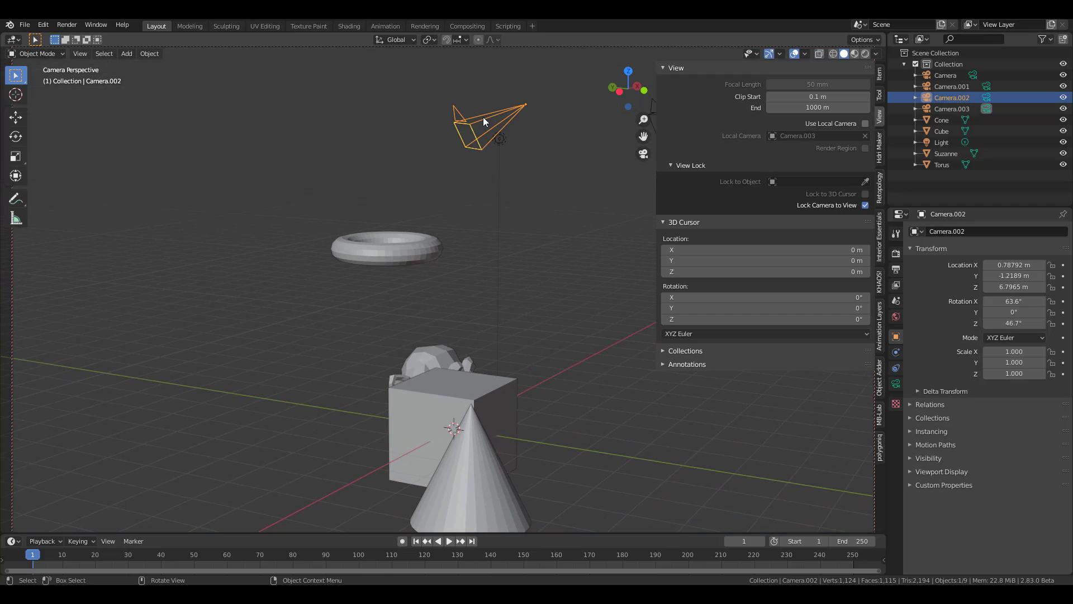
click(483, 116)
key(ctrl+KP_0)
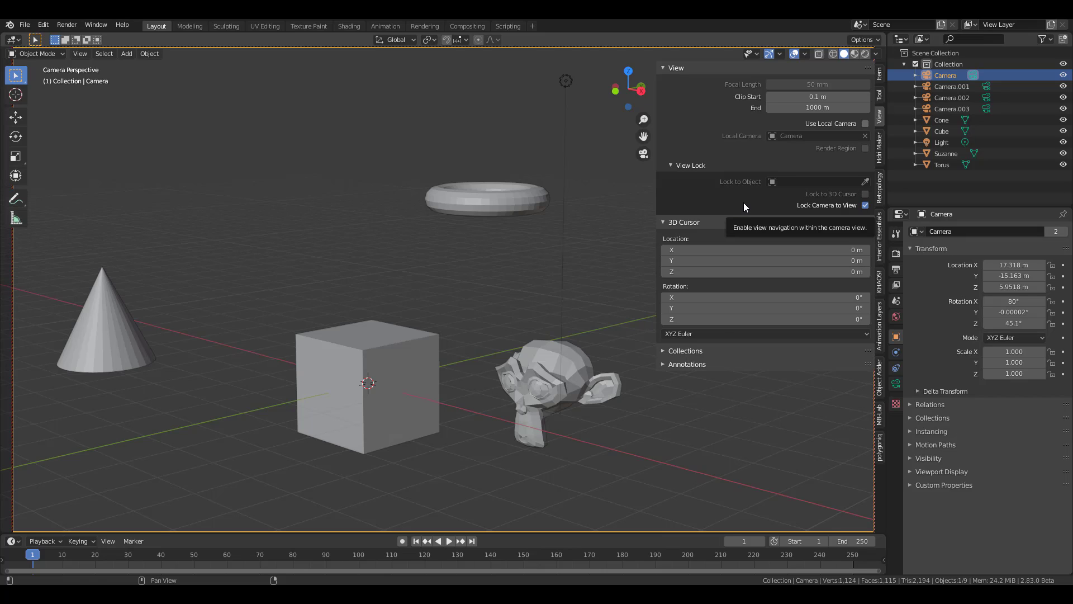
click(881, 451)
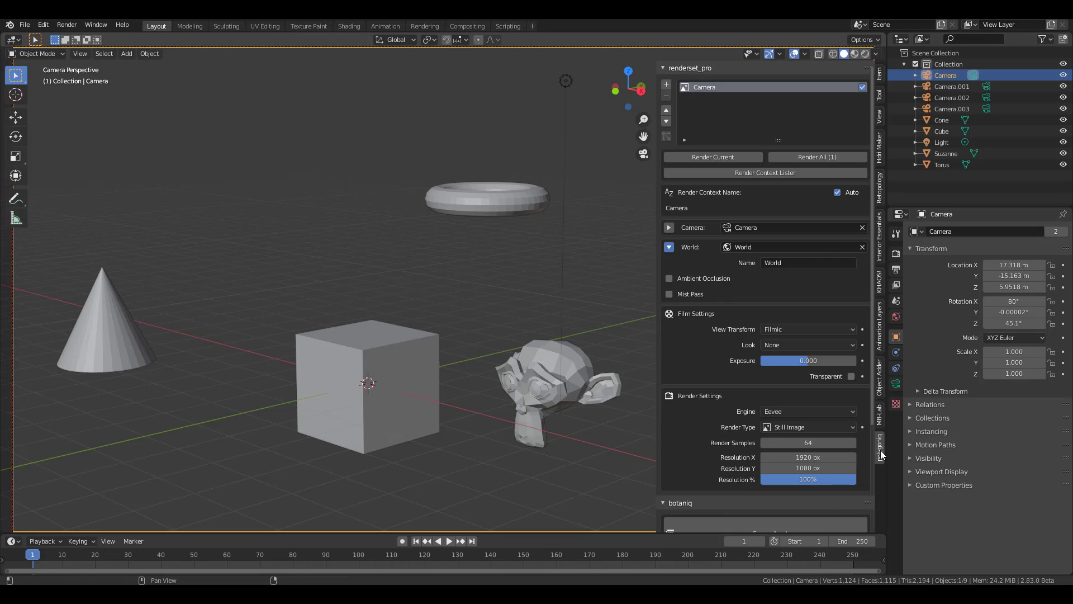
- Add render contexts to the renderset_pro list until it holds four
click(667, 85)
click(667, 85)
click(667, 85)
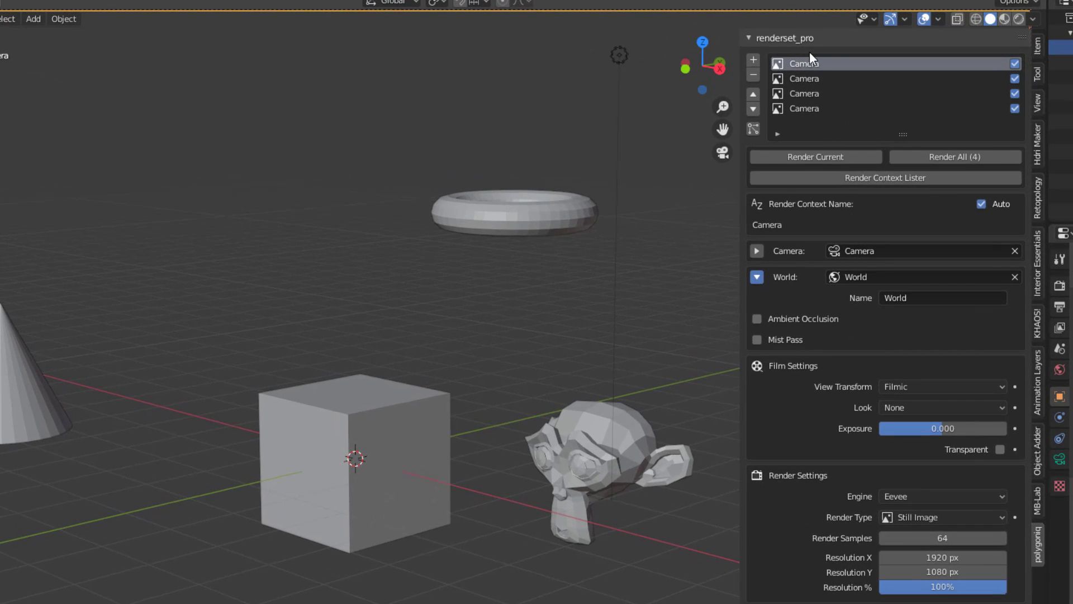
click(897, 257)
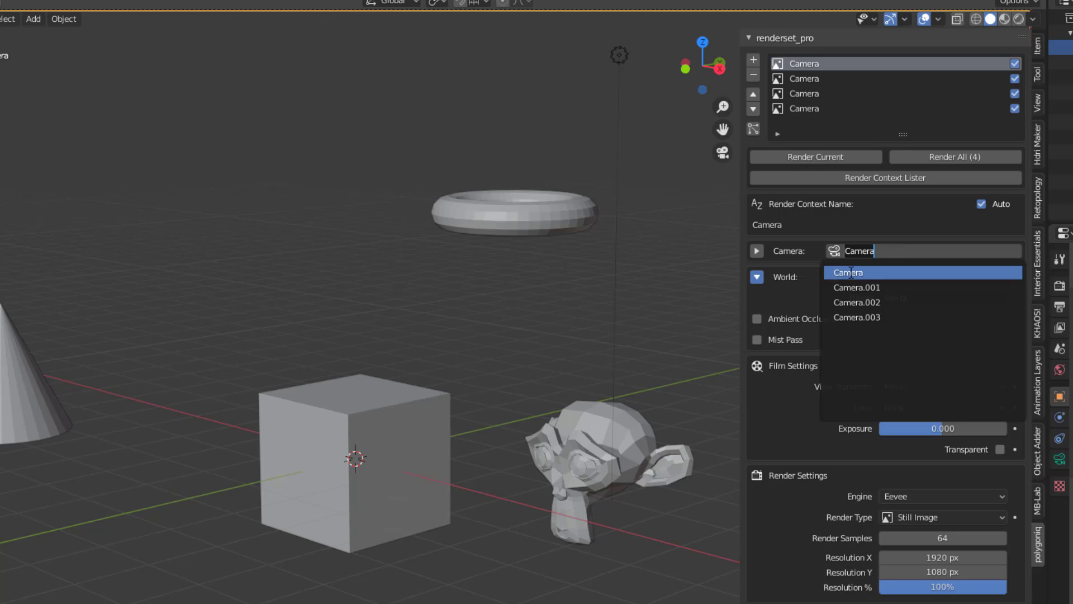
- Assign Camera.001 to the second render context and Camera.002 to the third
click(804, 78)
click(911, 249)
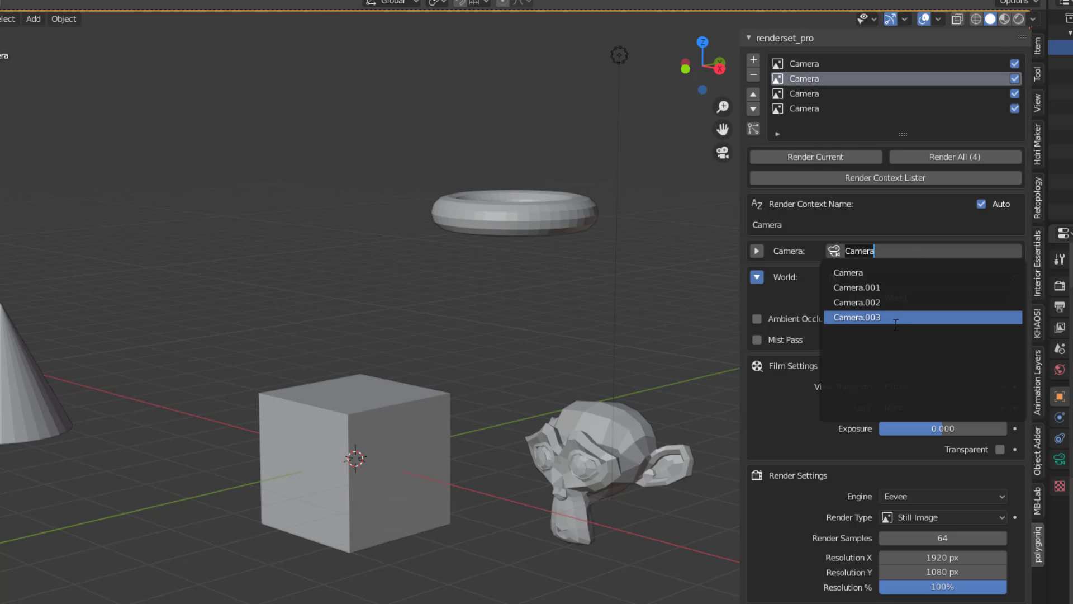
click(886, 290)
click(810, 92)
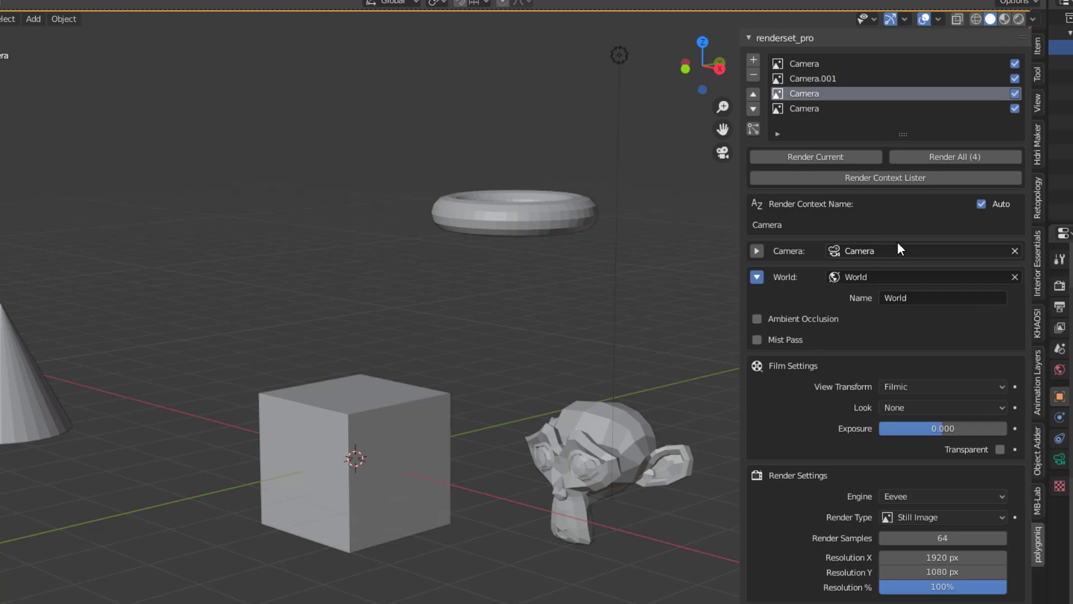
click(897, 250)
click(905, 302)
- Set the fourth render context's camera to Camera.003
click(828, 109)
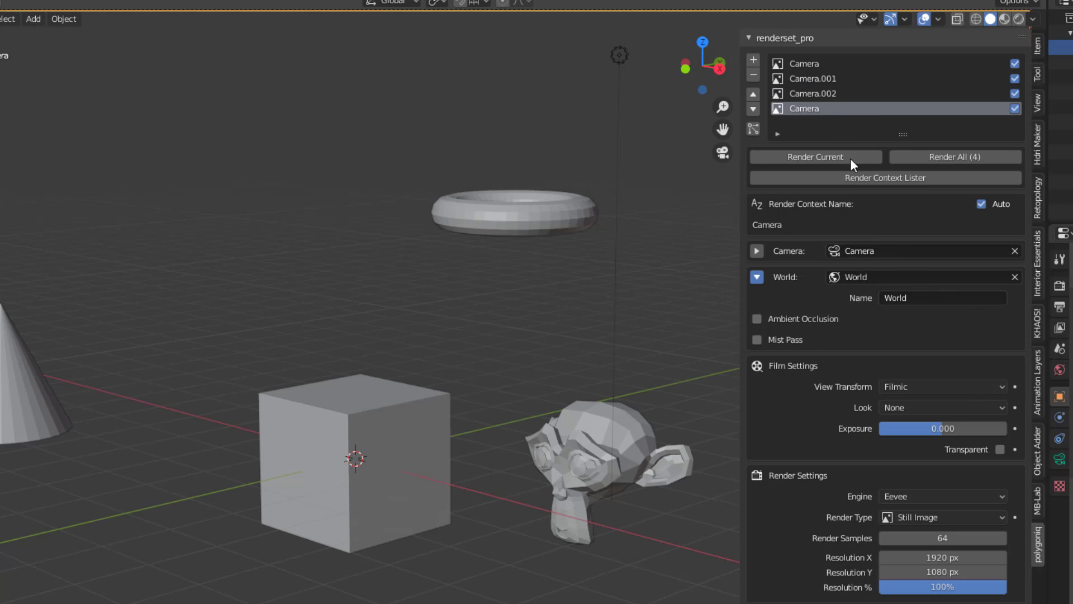
click(897, 250)
click(902, 317)
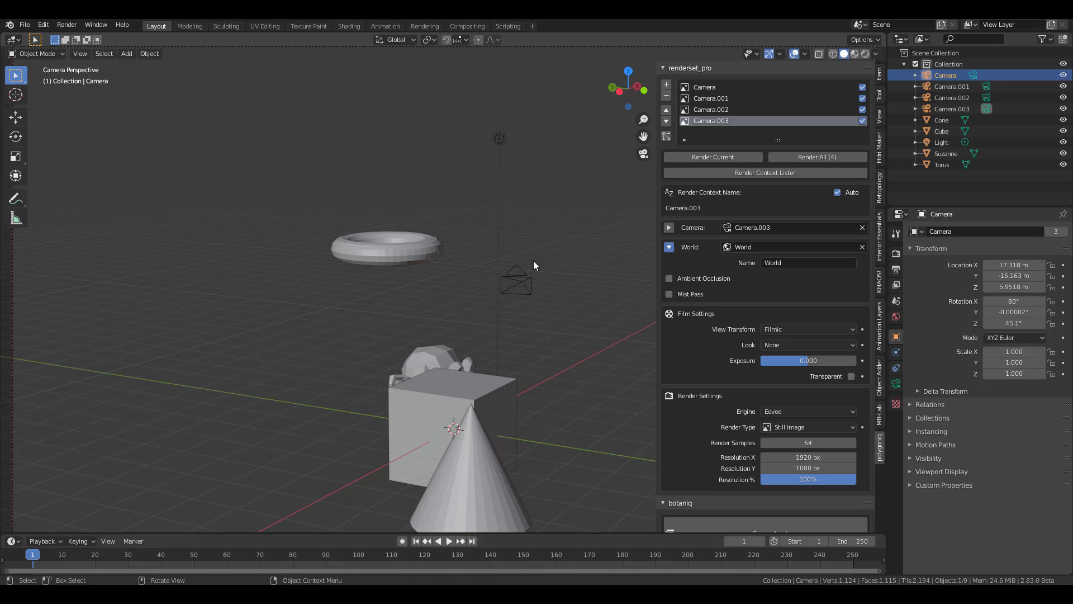
- Step through the Camera, Camera.001, Camera.002 and Camera.003 contexts to check each view
click(707, 88)
click(715, 99)
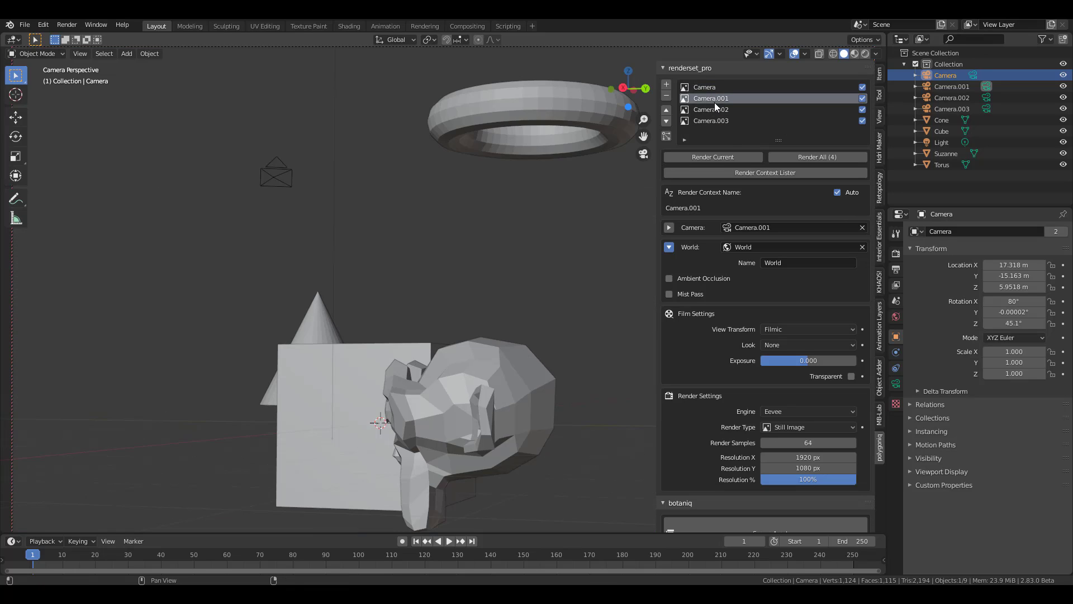
click(717, 109)
click(719, 122)
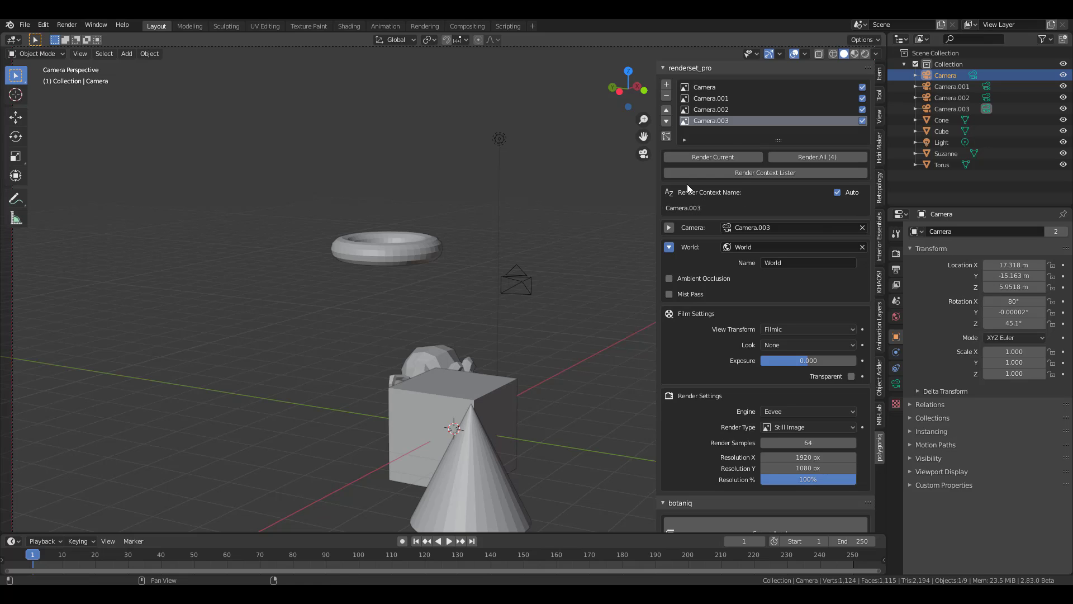
click(665, 136)
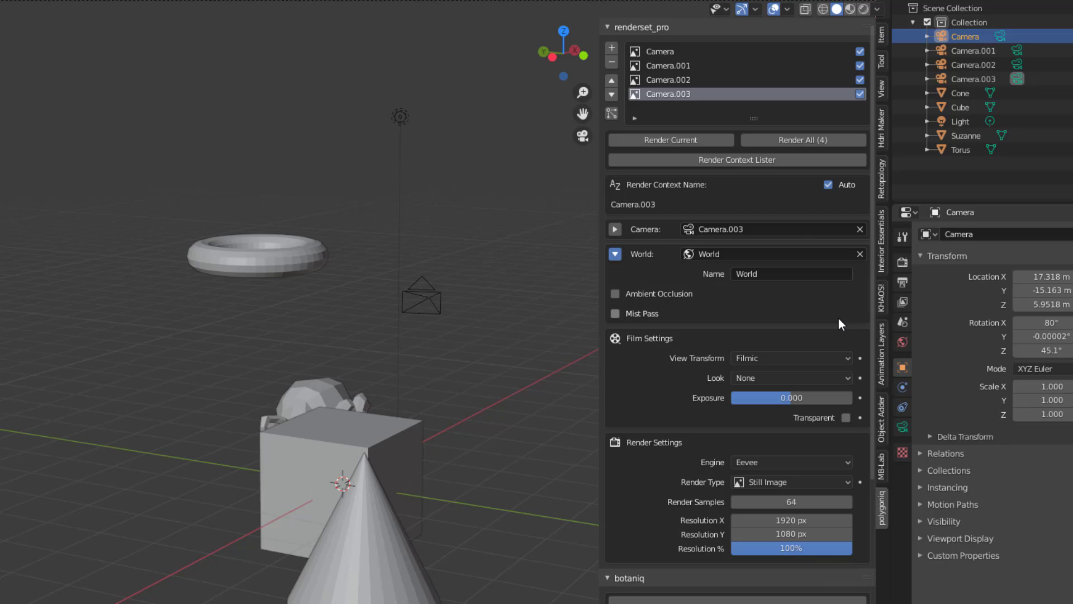
click(860, 80)
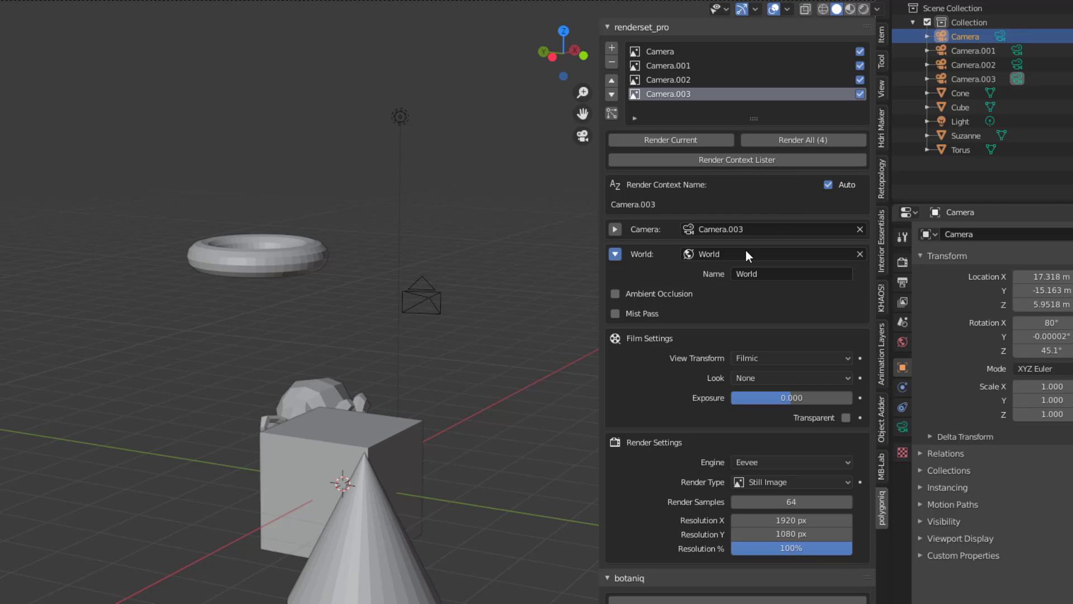
scroll(730, 263, down, 5)
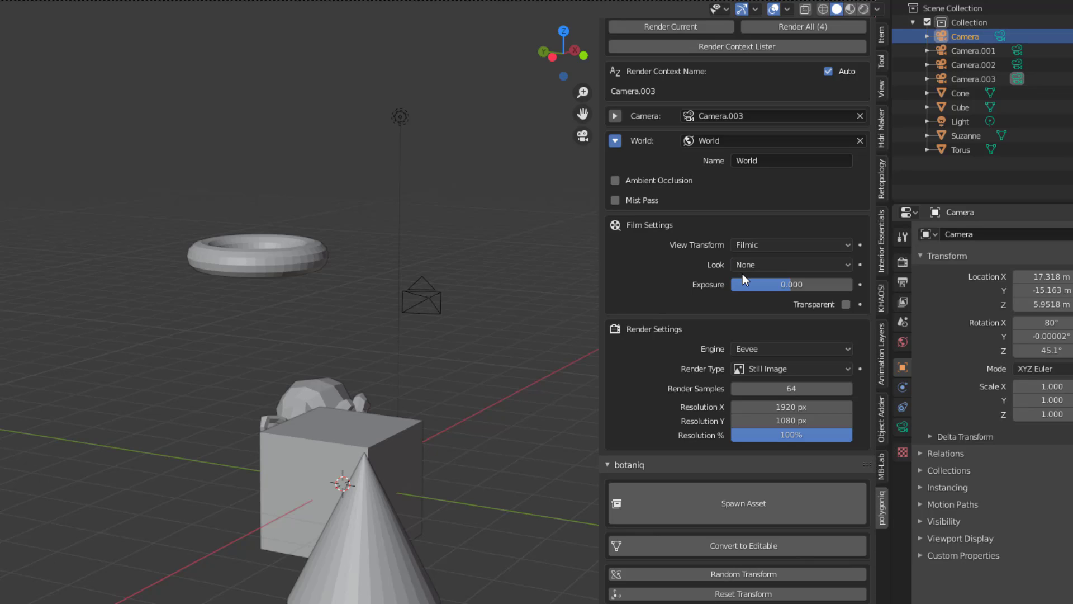
scroll(697, 260, up, 5)
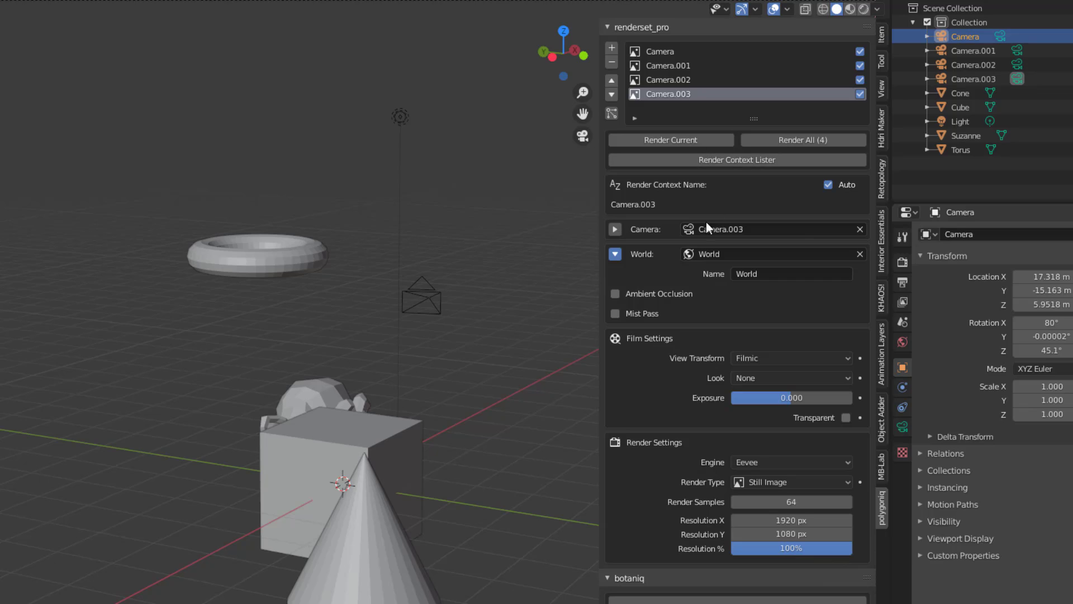
scroll(705, 224, down, 5)
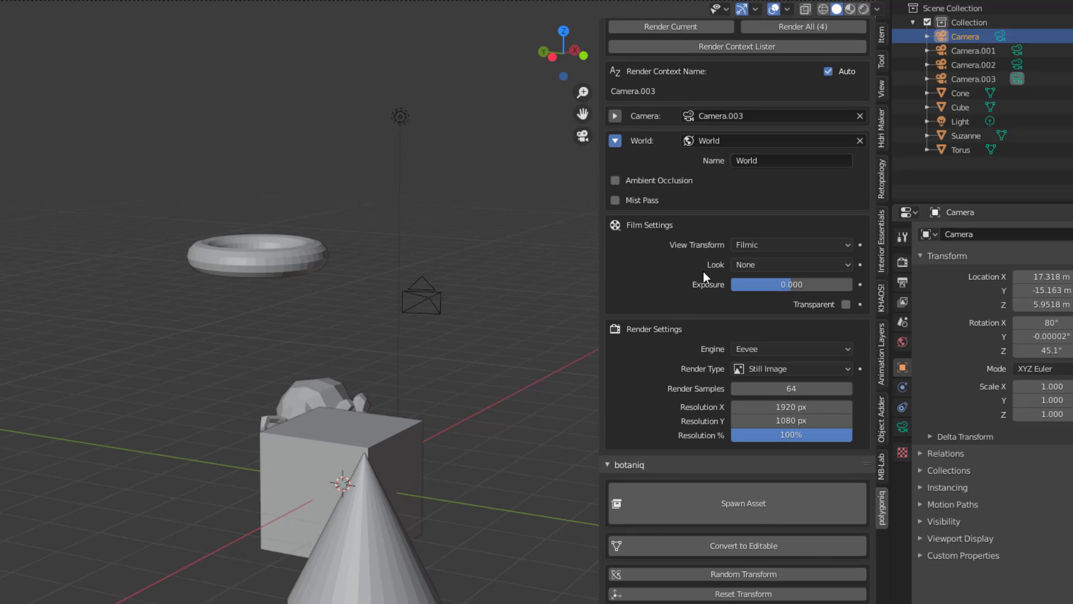
scroll(704, 275, up, 1)
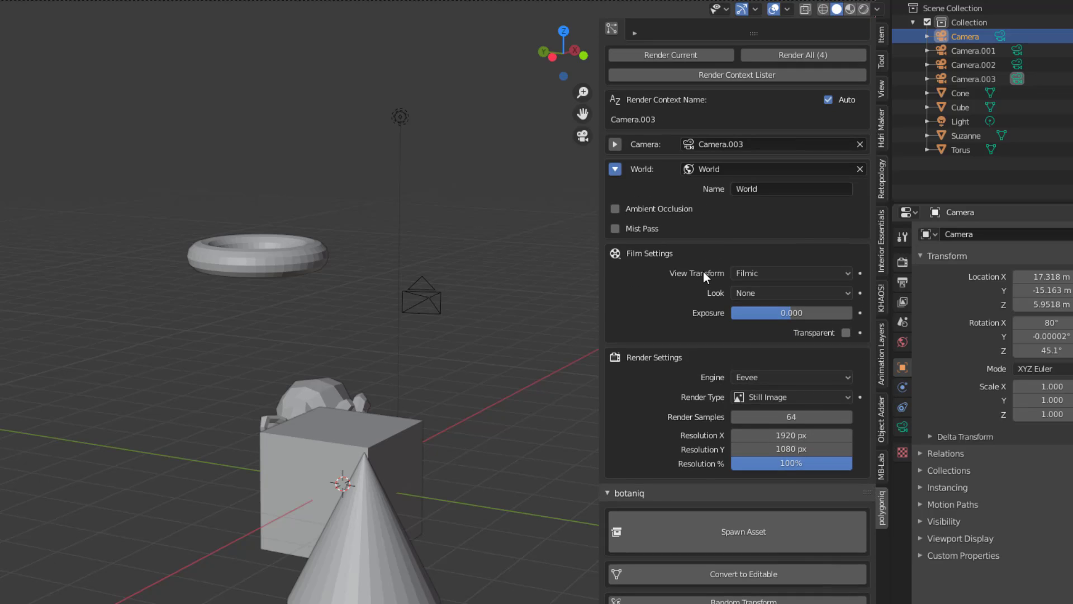
scroll(708, 280, up, 3)
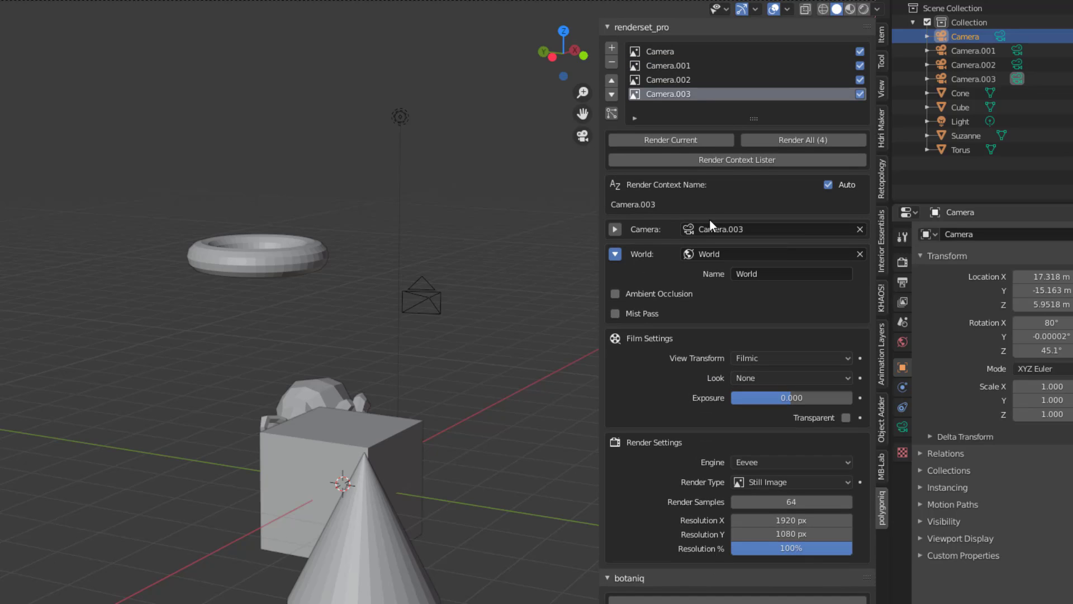
- Set the Camera.003 render context's render engine to Cycles
click(689, 65)
key(ctrl+z)
click(783, 461)
click(763, 511)
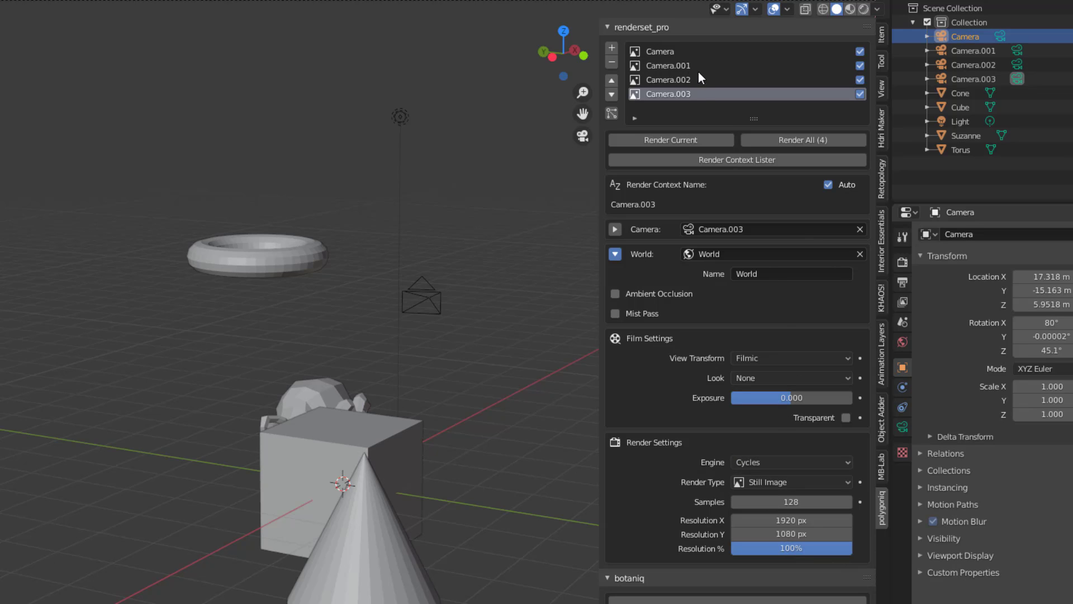
- Click through all four render contexts, ending on Camera.002
click(671, 53)
click(677, 67)
click(679, 80)
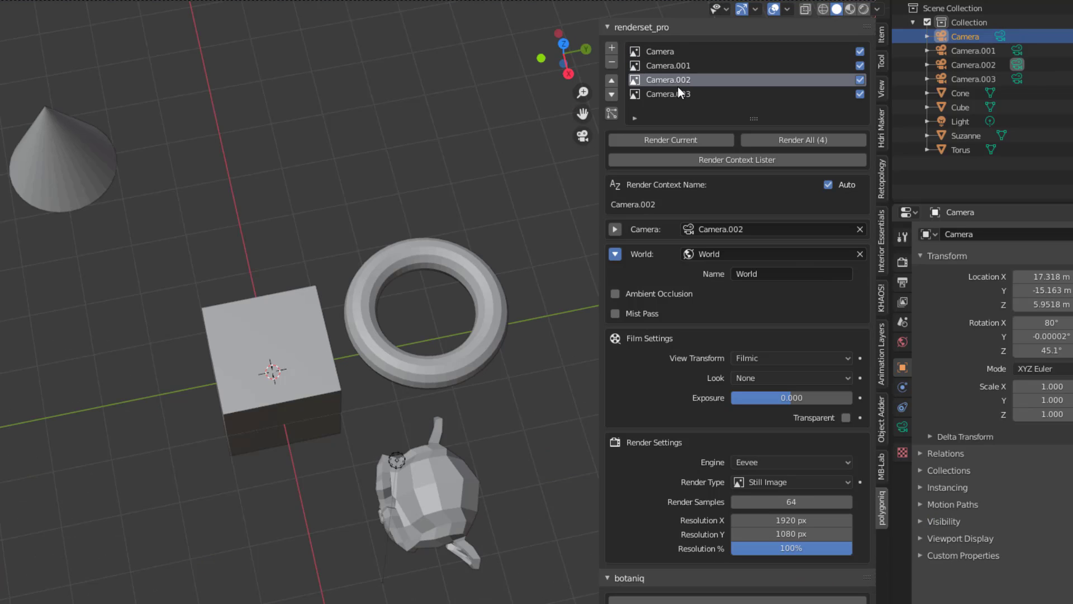
click(682, 95)
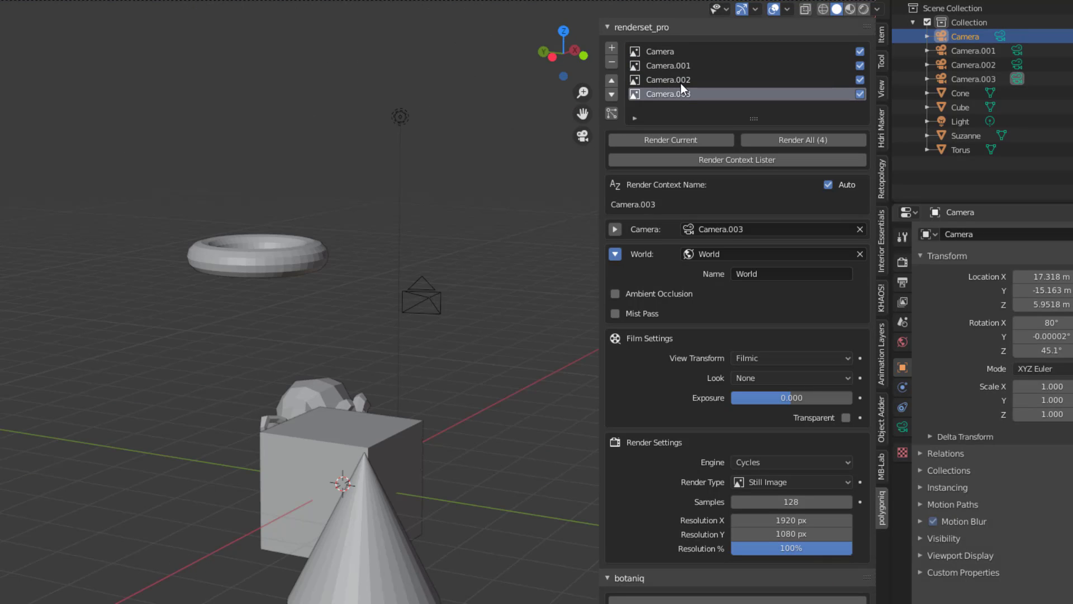
click(682, 84)
- Change Camera.002's Render Type to Animation and review the panel
click(809, 483)
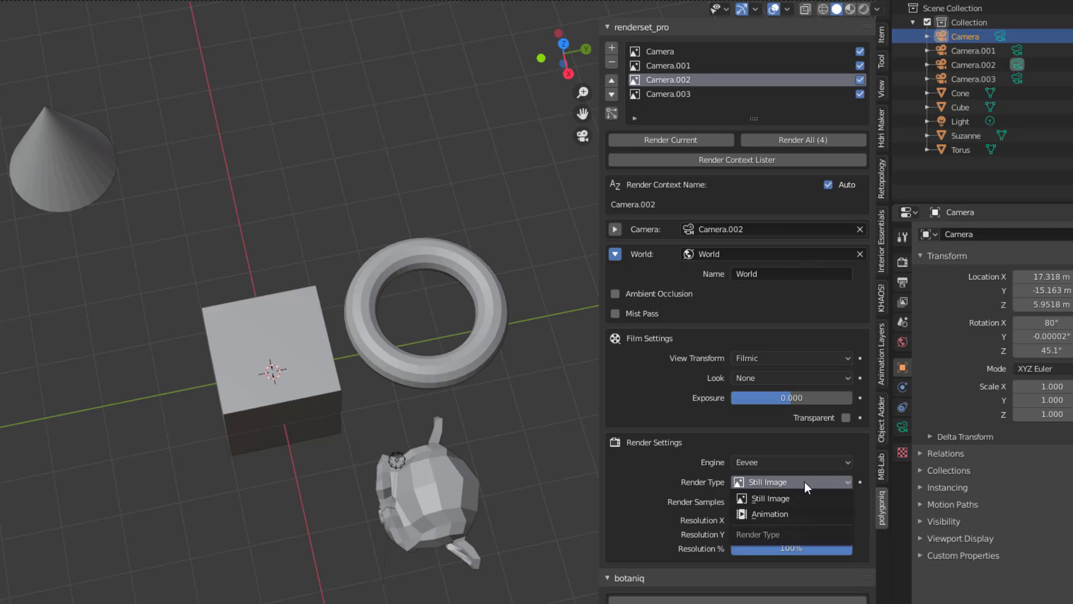
click(798, 515)
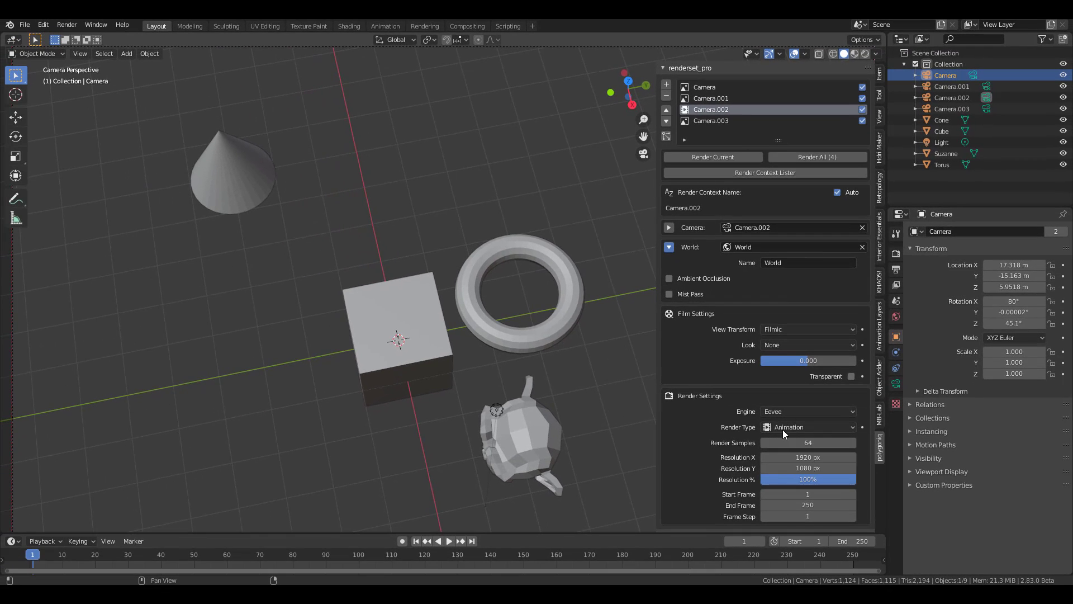
scroll(800, 475, down, 3)
scroll(735, 120, up, 3)
scroll(718, 287, down, 1)
scroll(716, 285, down, 5)
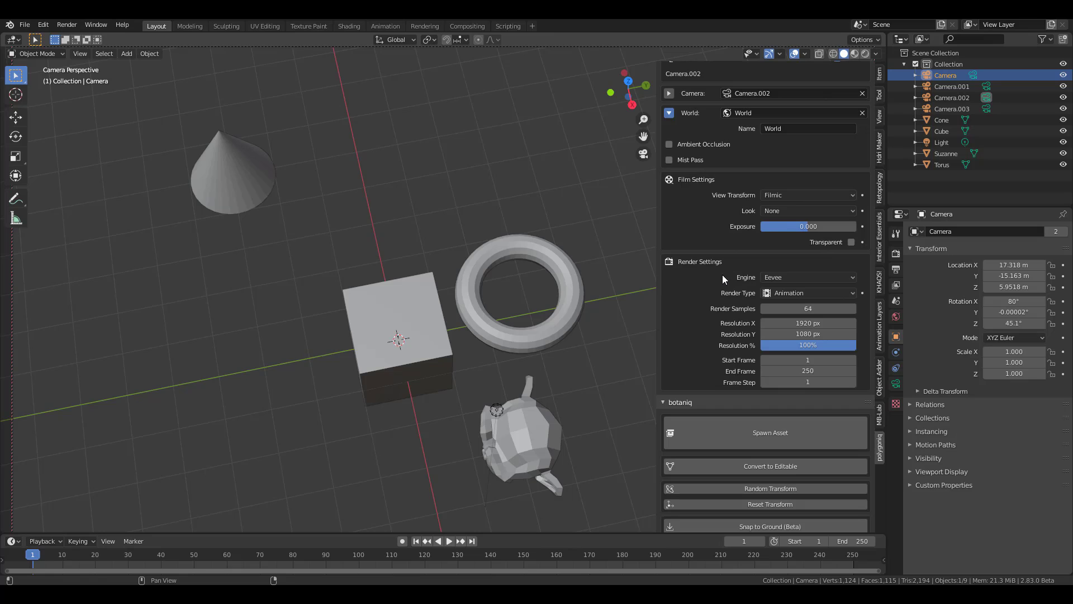
scroll(723, 274, up, 5)
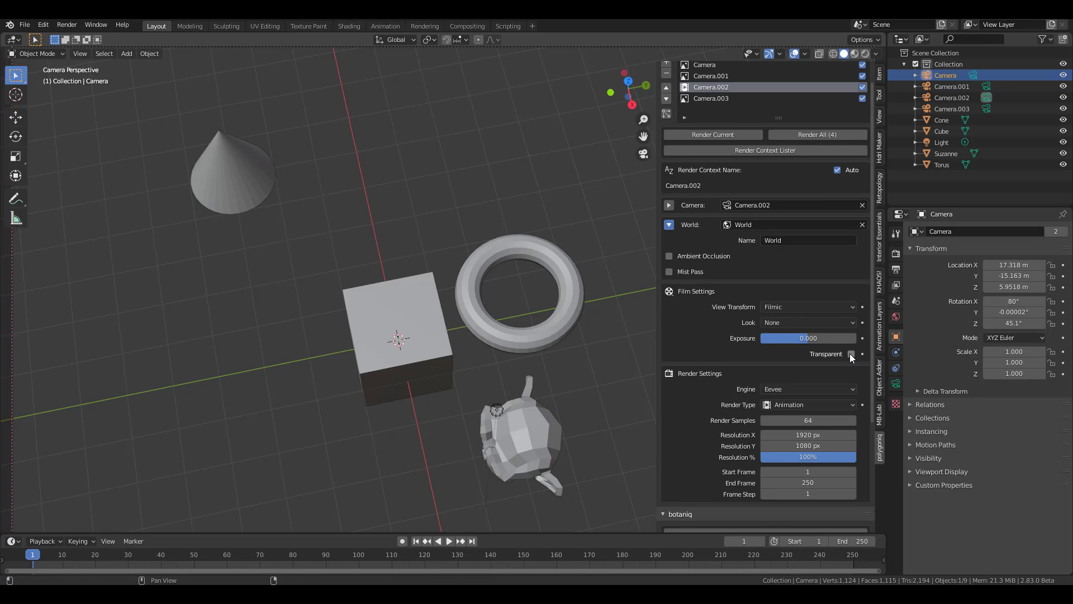
scroll(831, 360, down, 6)
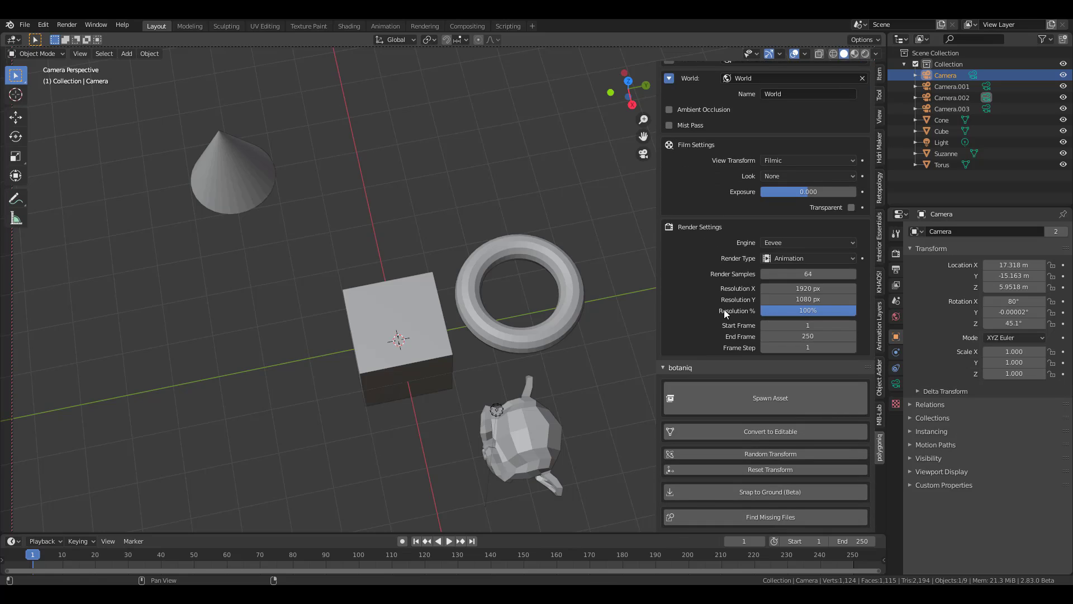
scroll(724, 310, up, 5)
scroll(724, 304, up, 3)
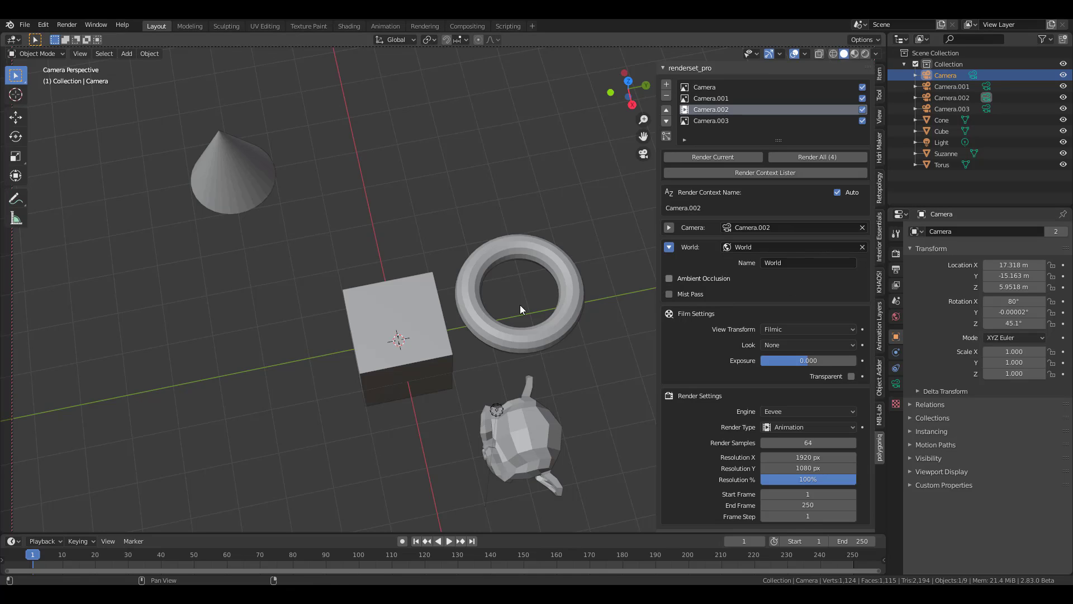
- Add a Wireframe modifier with 0.323 m thickness to the Cube, then select the Camera context
click(413, 289)
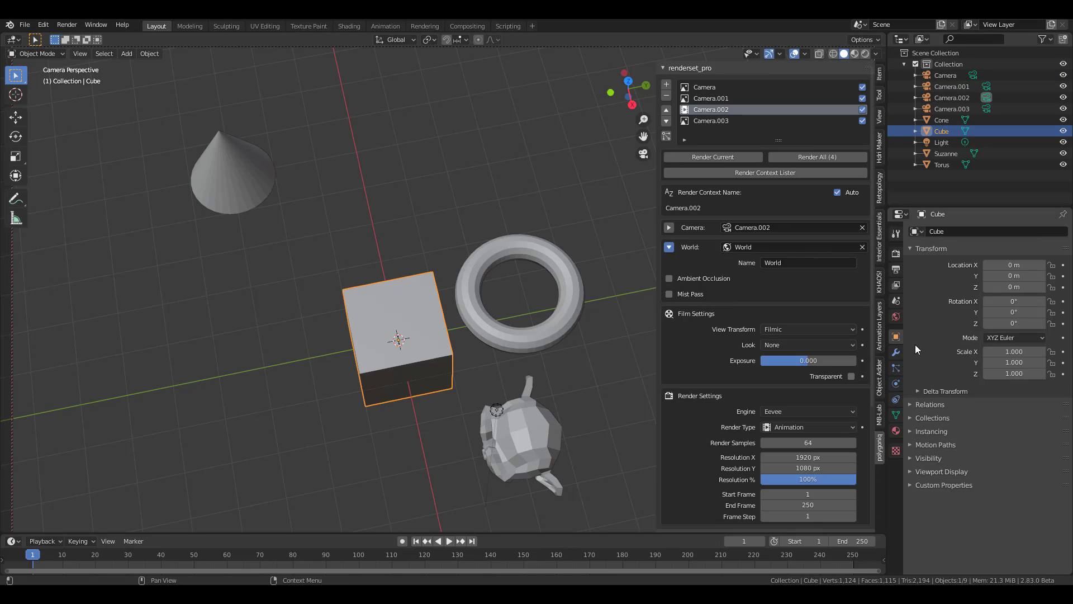
click(896, 352)
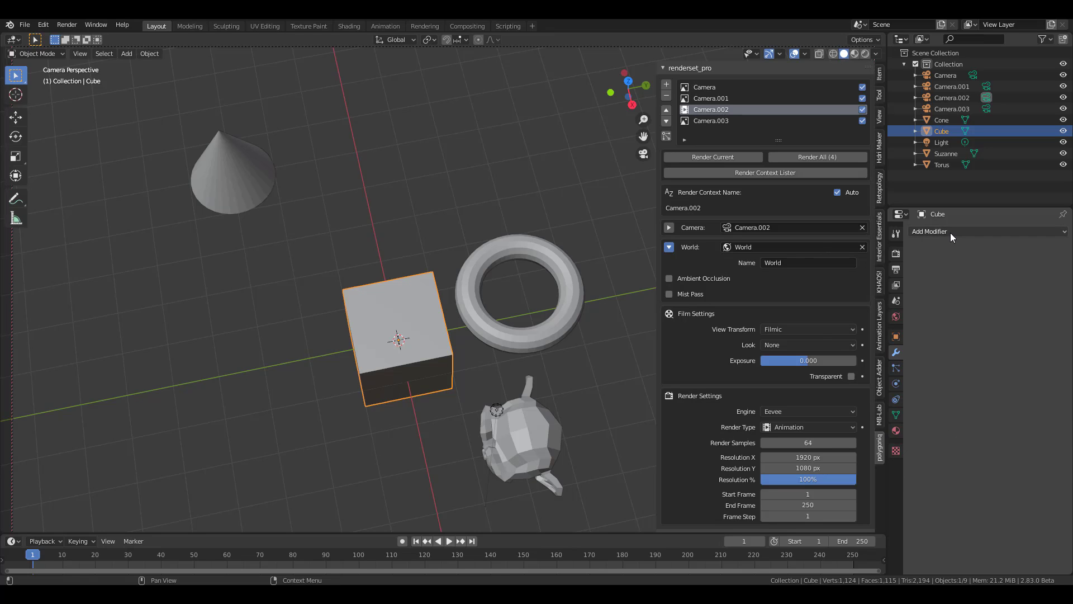
click(957, 233)
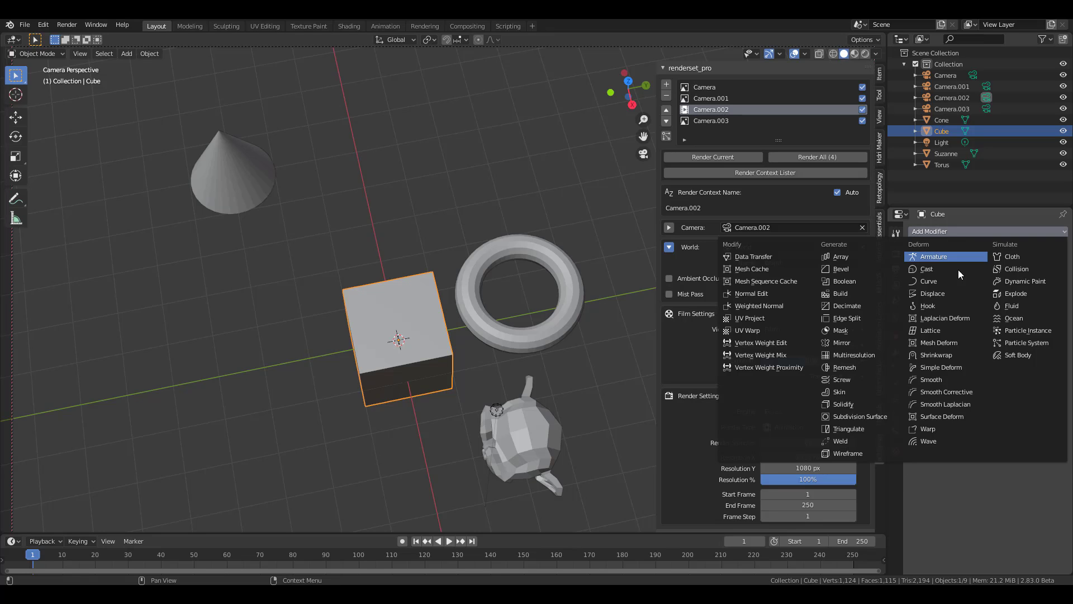
click(858, 453)
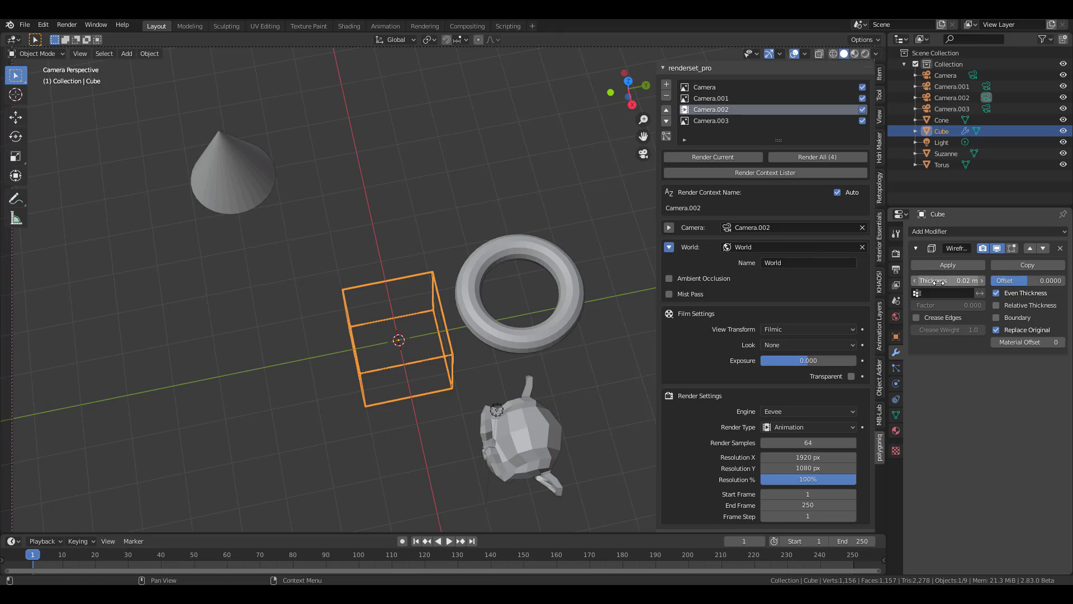
drag(940, 282, 1003, 281)
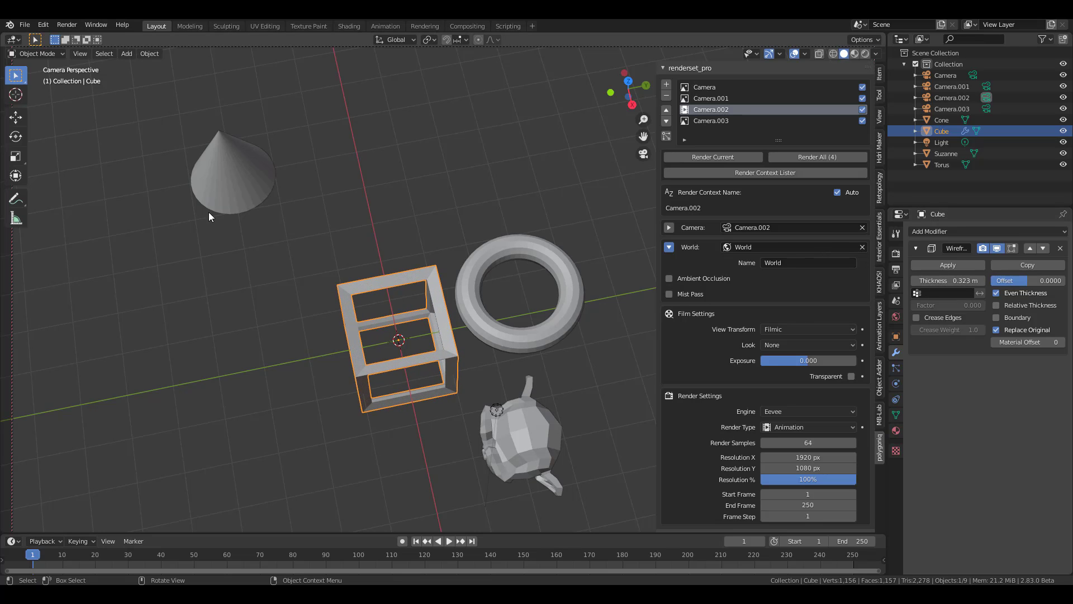
middle_drag(272, 217, 330, 199)
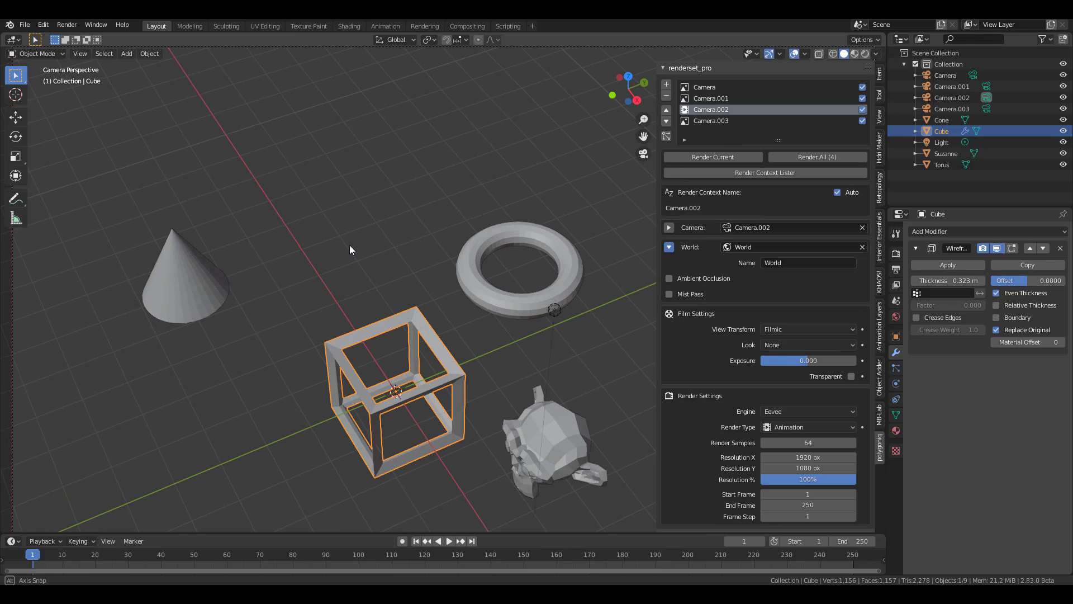
click(715, 88)
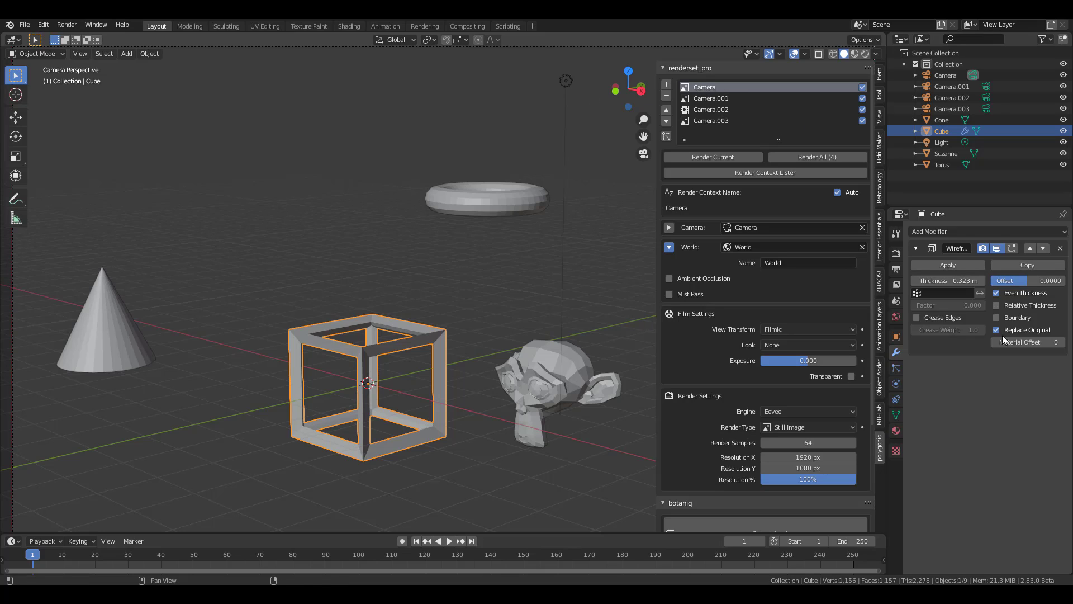
- Hide the cube from viewport and renders in the Camera render context
click(896, 336)
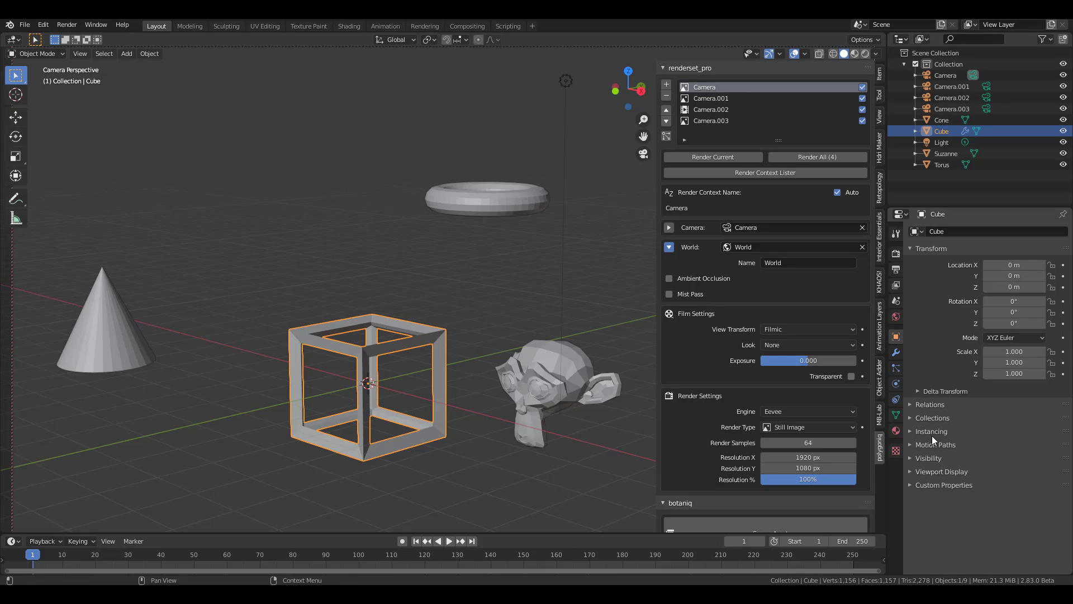
click(914, 459)
drag(969, 475, 969, 487)
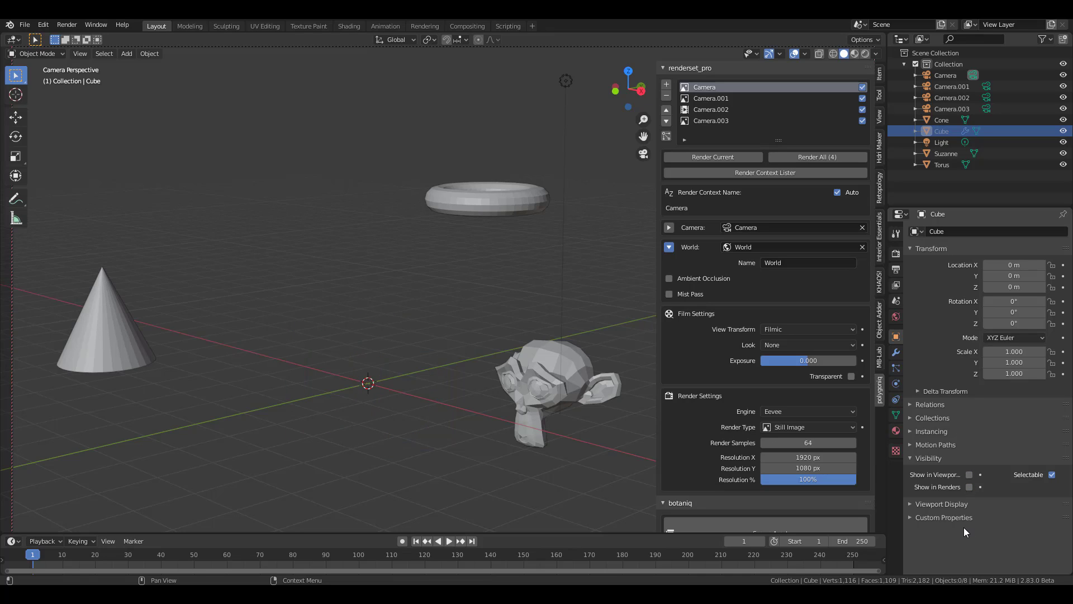
click(714, 95)
click(713, 88)
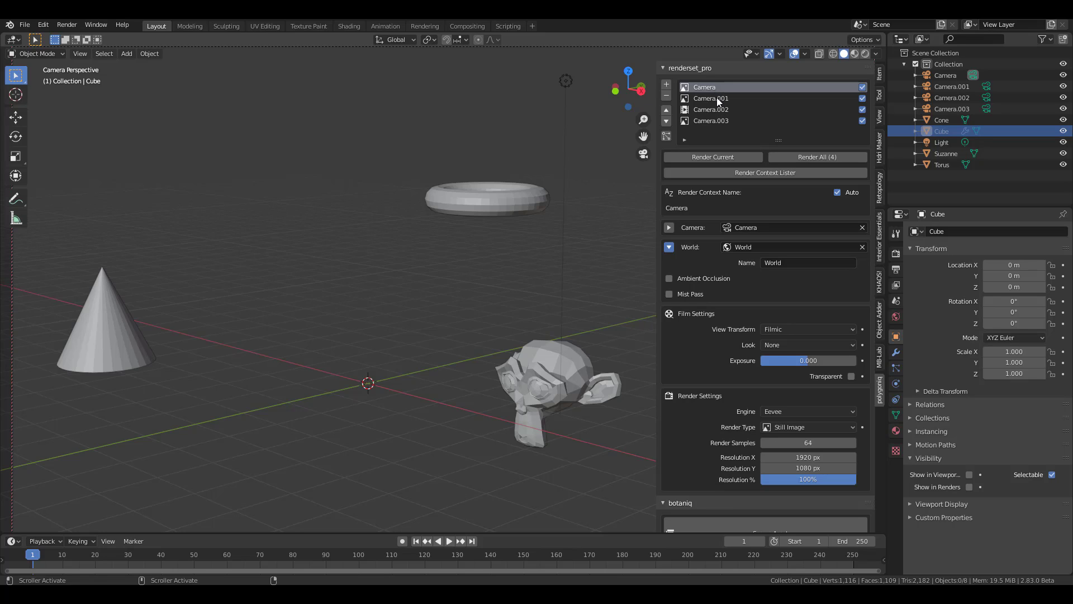
- In the Camera.002 context, hide Suzanne from renders and the viewport
click(719, 110)
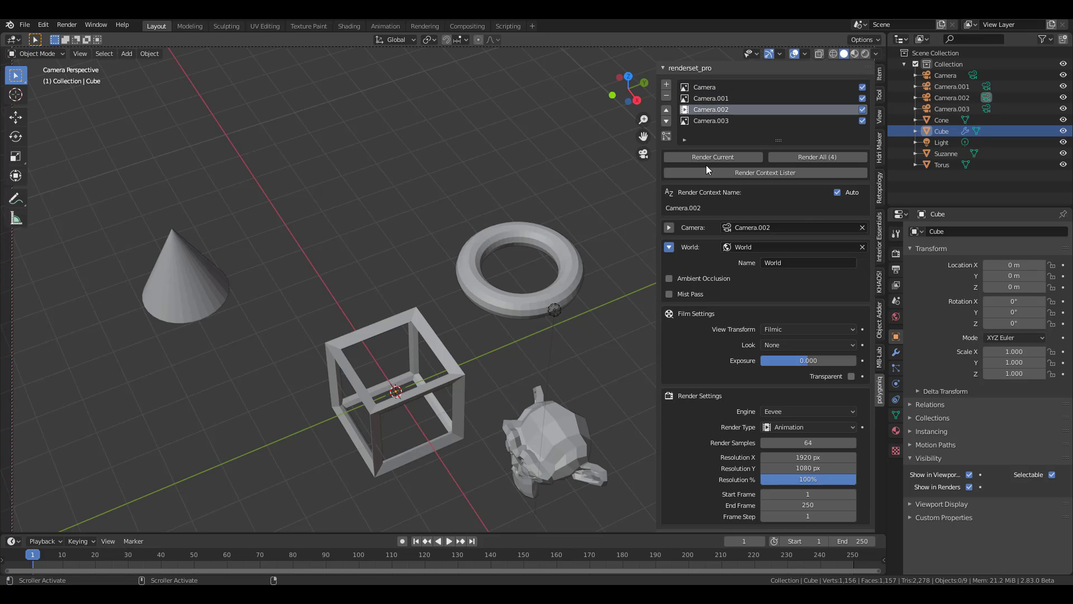
click(564, 446)
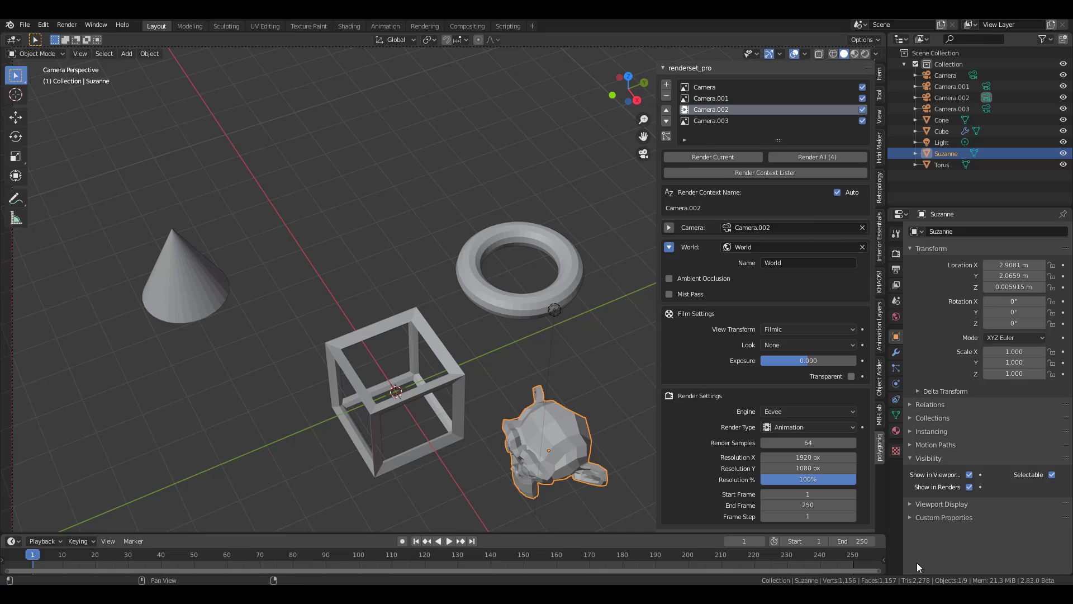
click(969, 487)
click(970, 475)
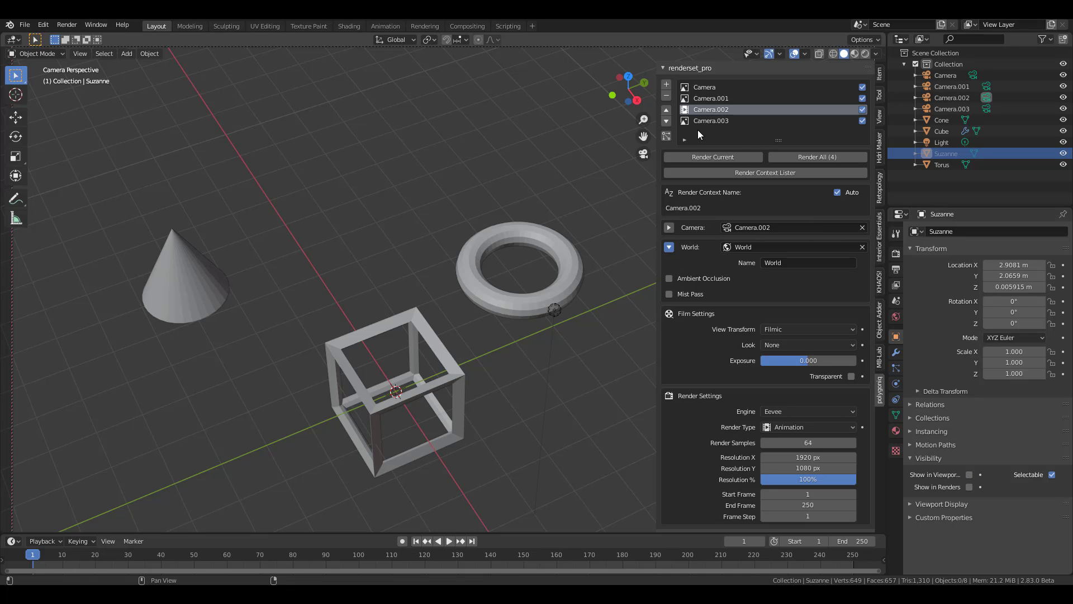
- Check each render context in turn, ending on Camera.003 with Cycles at 128 samples
click(710, 118)
click(710, 108)
click(711, 99)
click(710, 91)
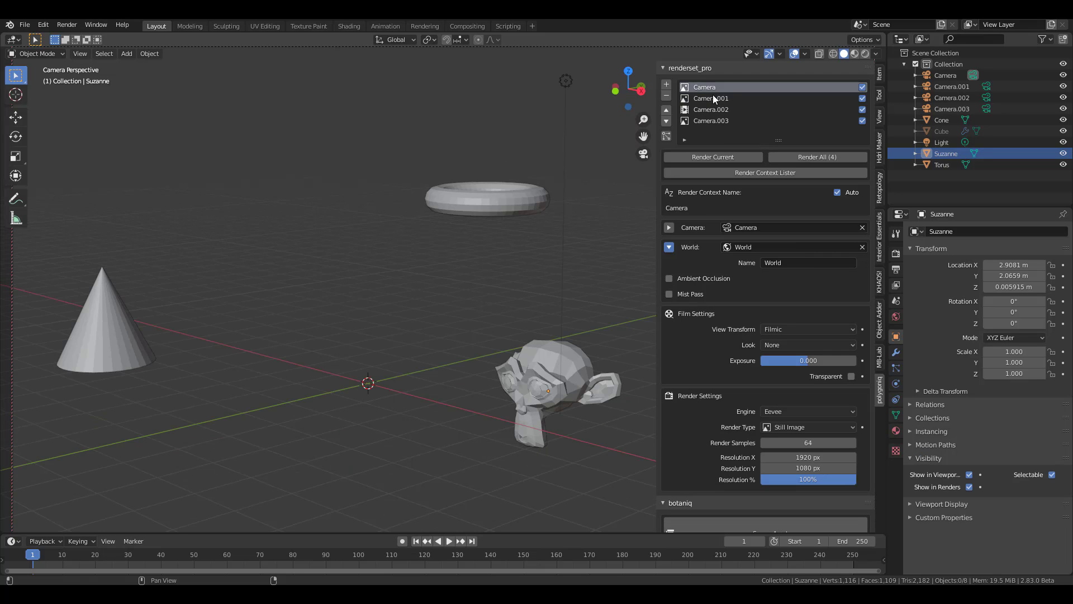
click(714, 98)
click(715, 110)
click(716, 120)
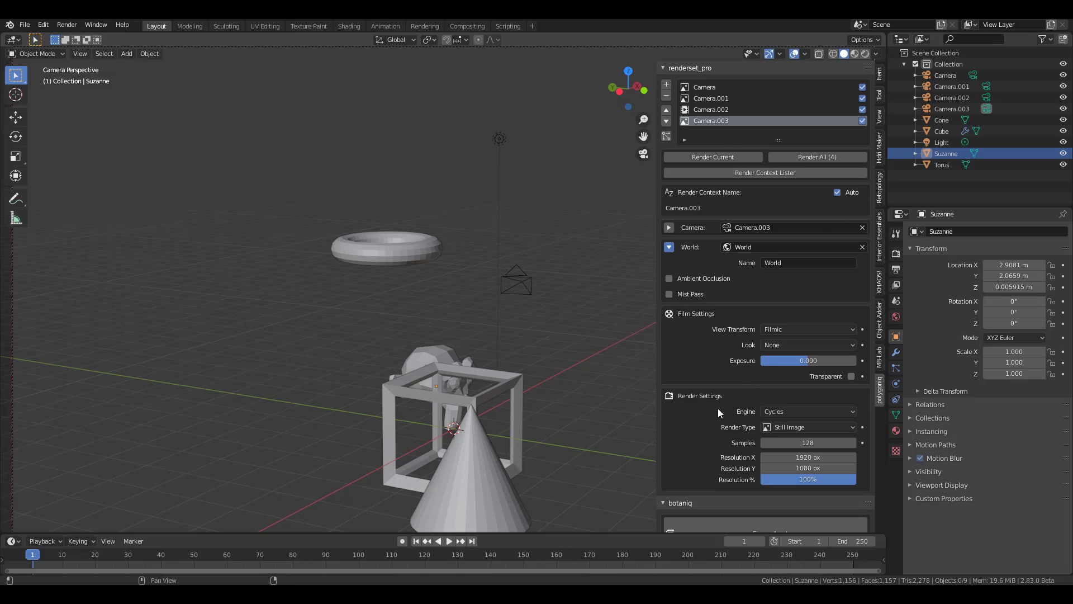
scroll(705, 411, down, 5)
scroll(705, 411, up, 5)
click(771, 172)
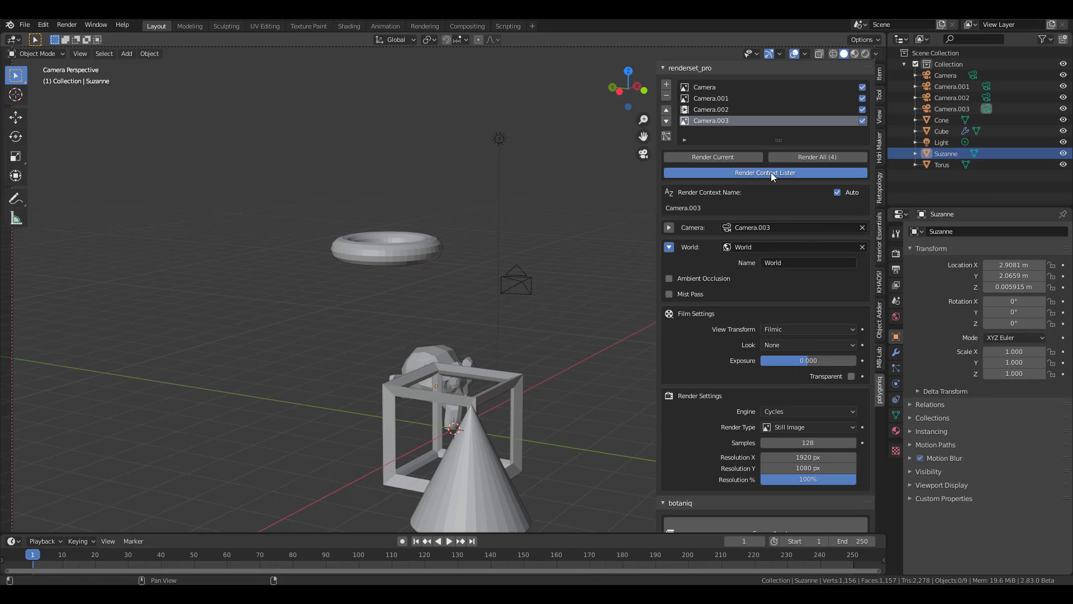
drag(757, 181, 656, 188)
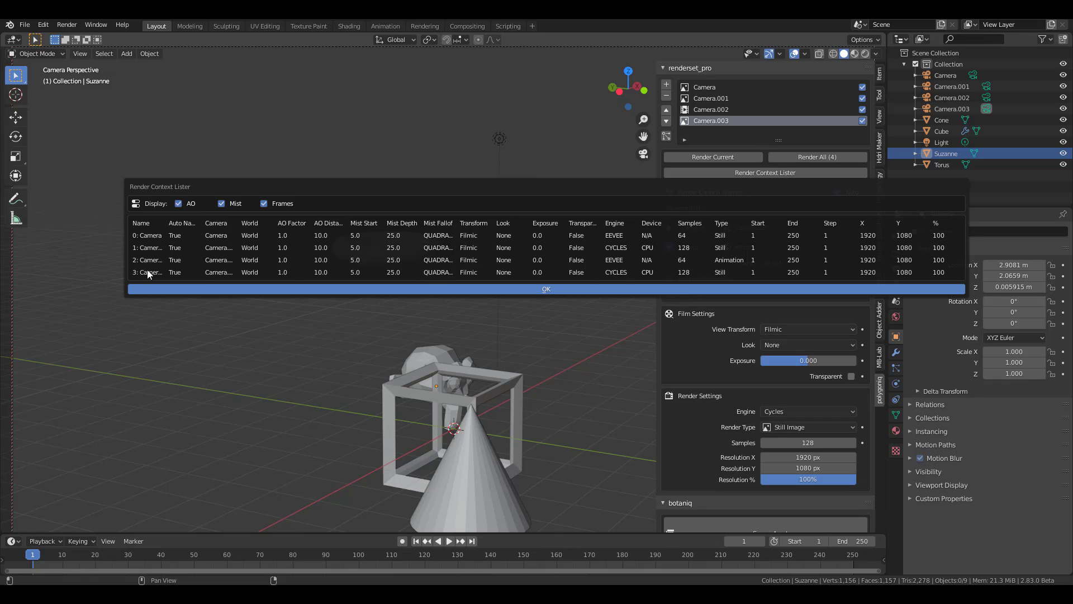
click(351, 288)
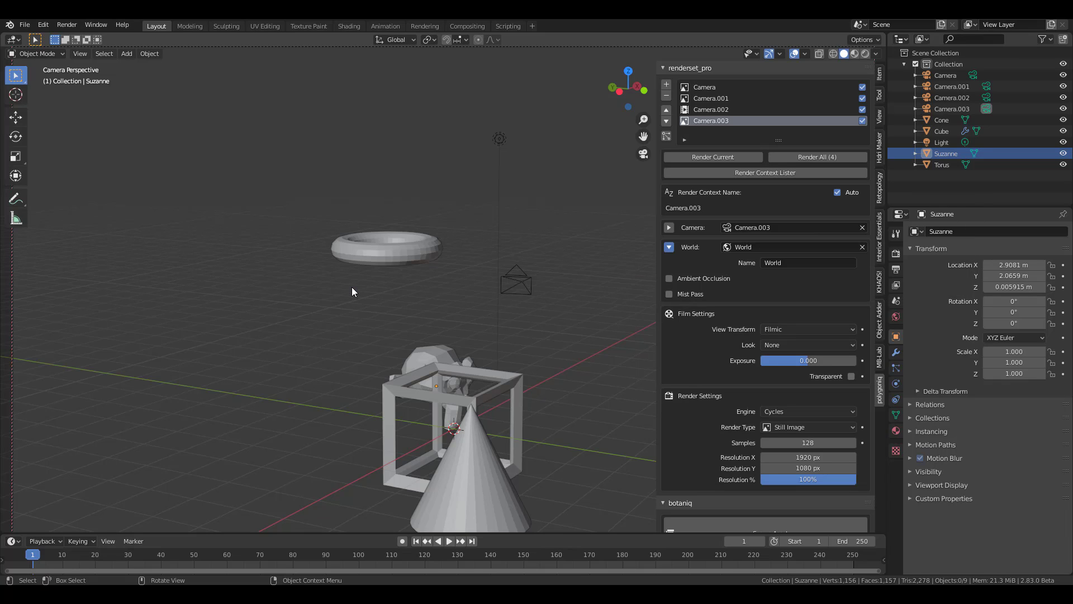